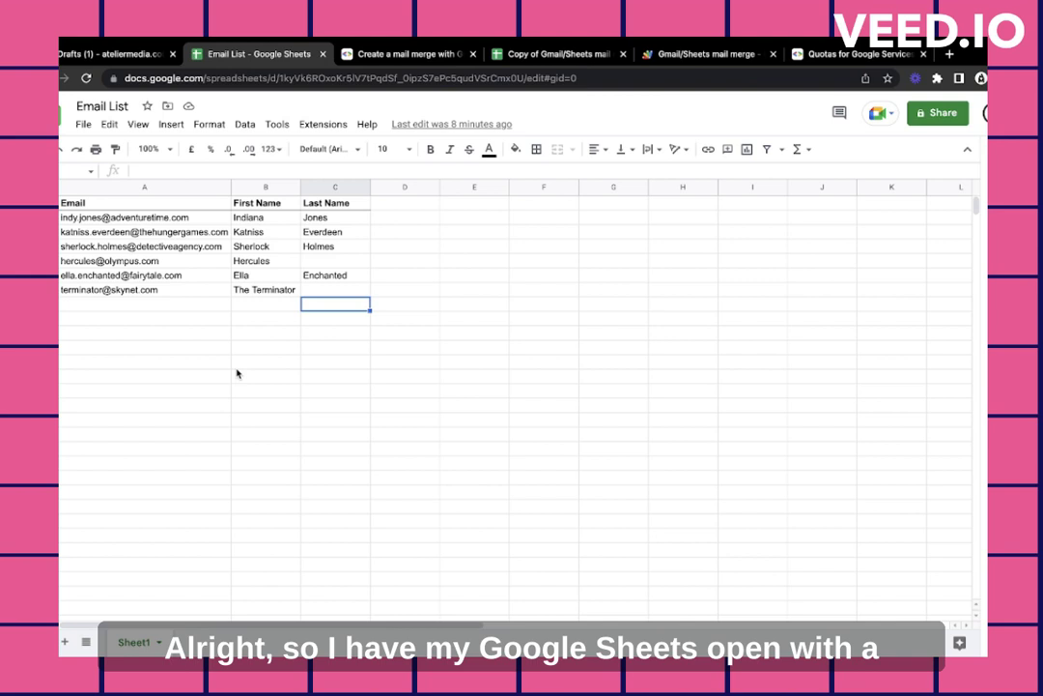
Step: Review the email, first name and last name columns of the Email List sheet and the unsent draft in Gmail
left_click_drag(180, 221, 167, 298)
left_click_drag(256, 220, 260, 259)
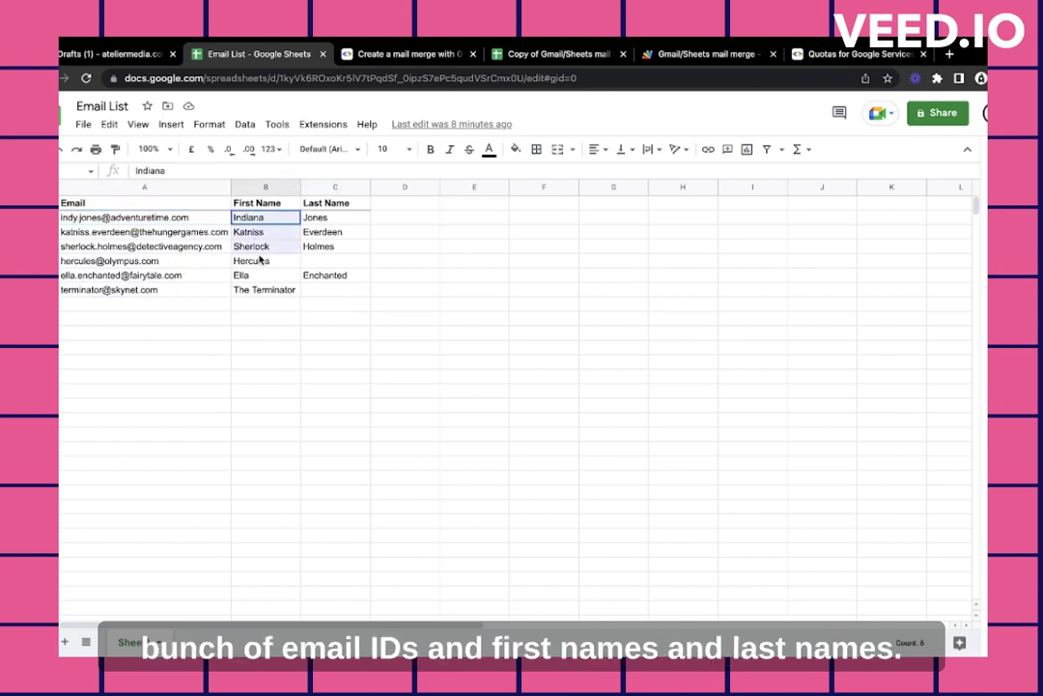
left_click_drag(346, 222, 346, 272)
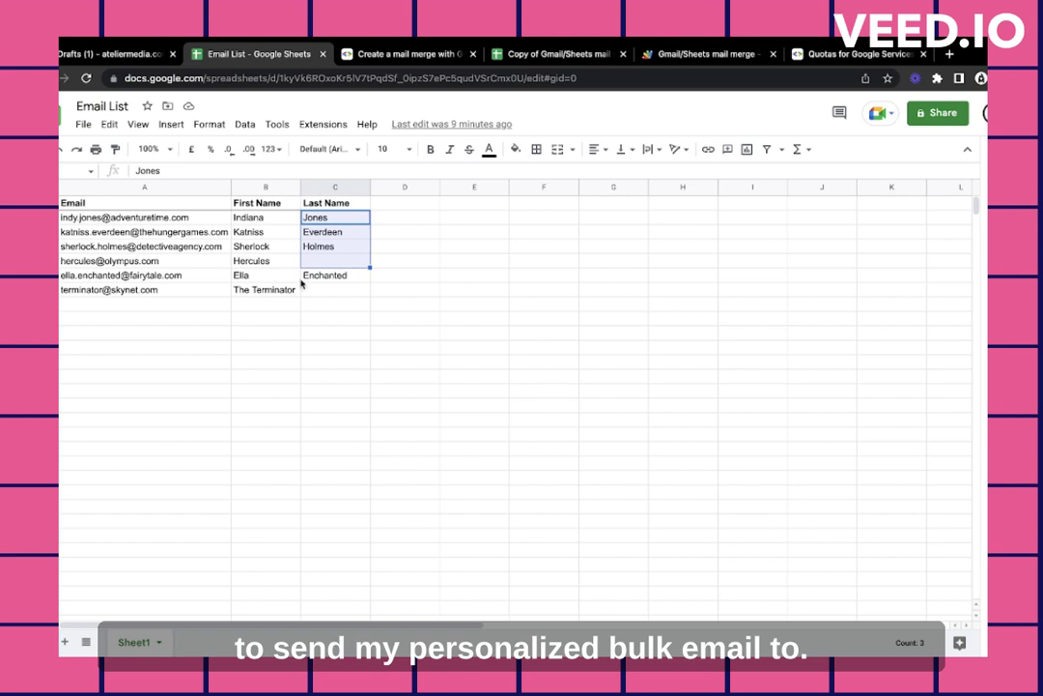
left_click(193, 309)
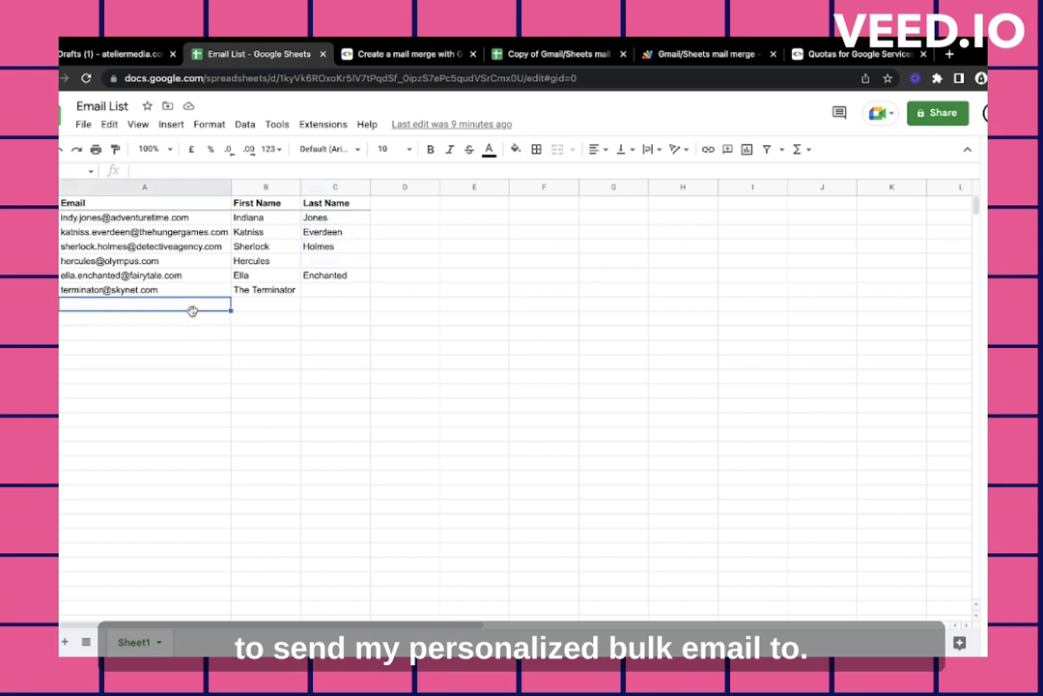
left_click(140, 60)
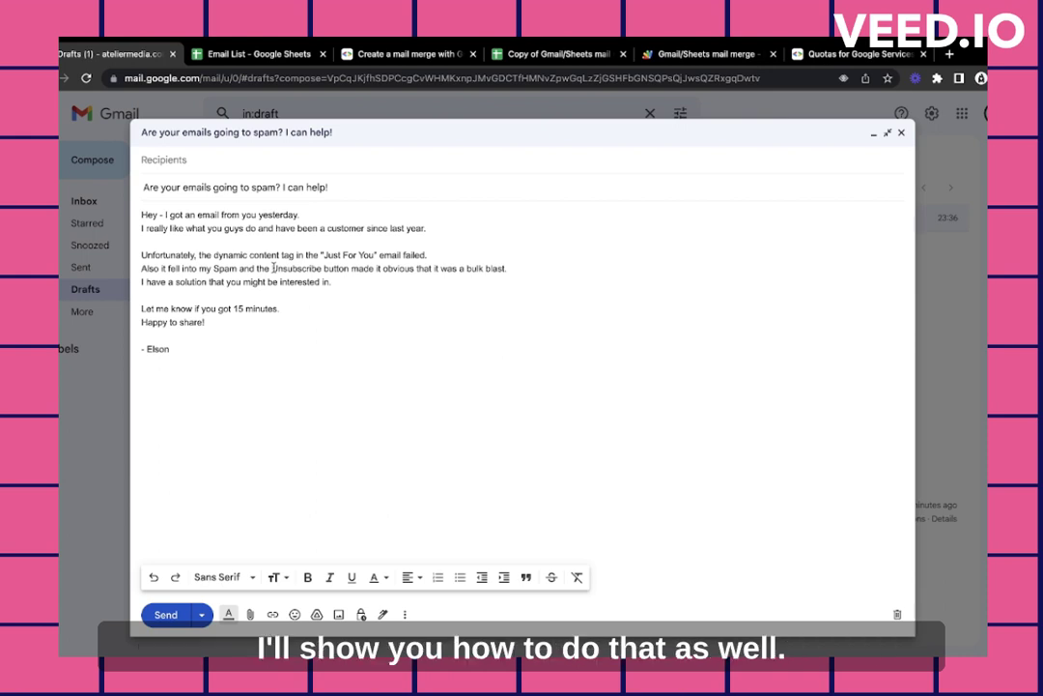
Step: Read the Google Workspace mail merge guide from its title down to the section on creating the Apps Script project
left_click(410, 56)
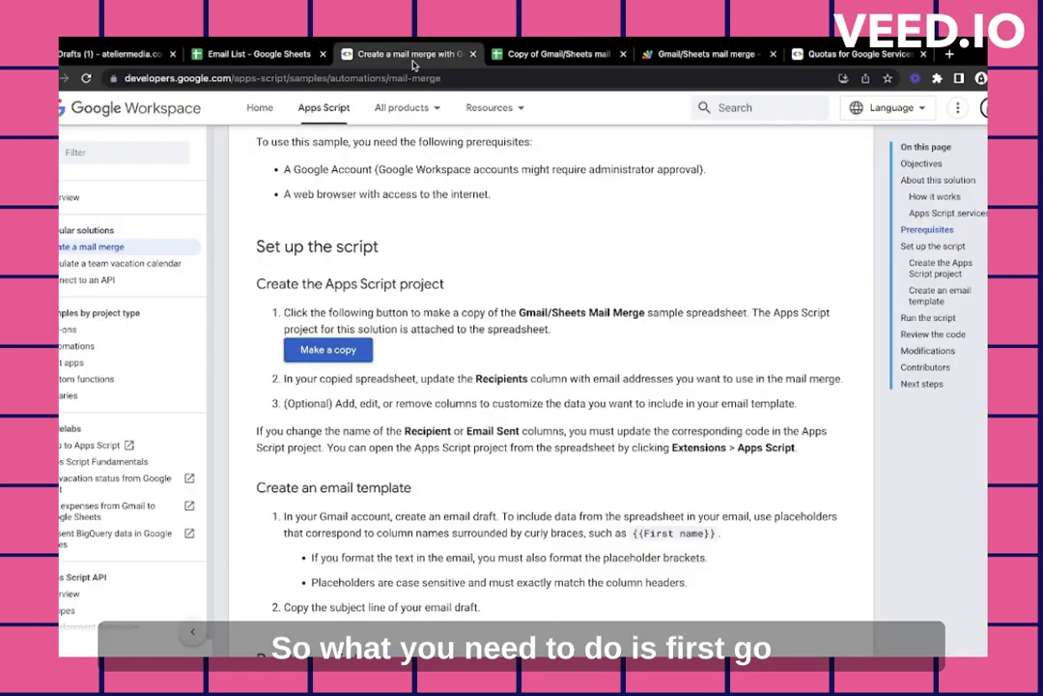
mouse_move(402, 107)
scroll(440, 195, "up", 10)
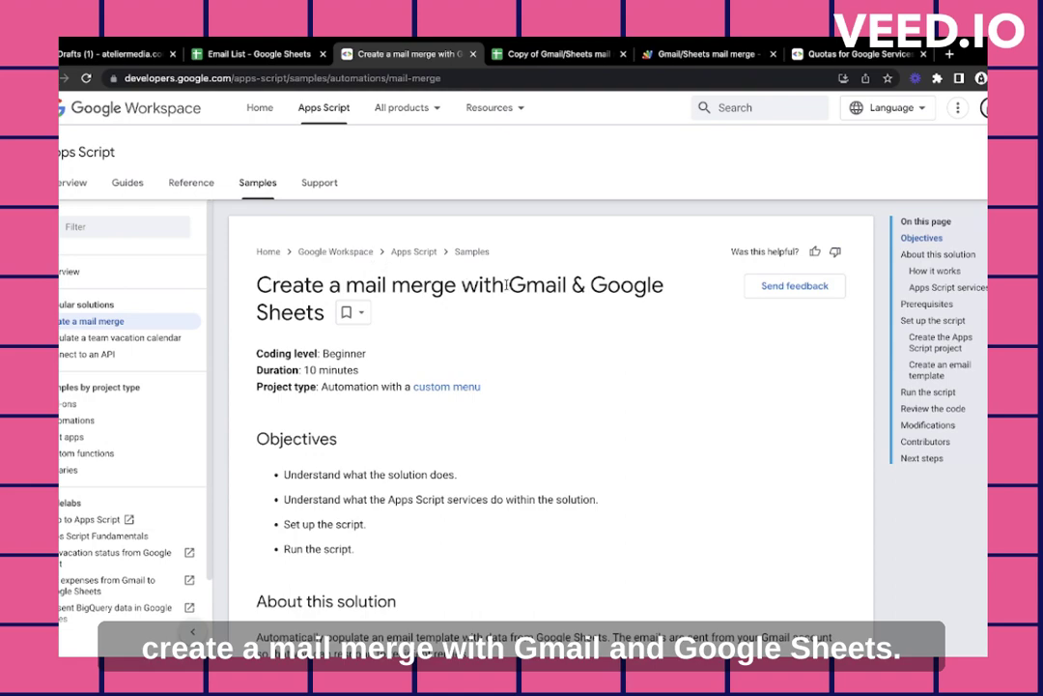
scroll(507, 284, "down", 5)
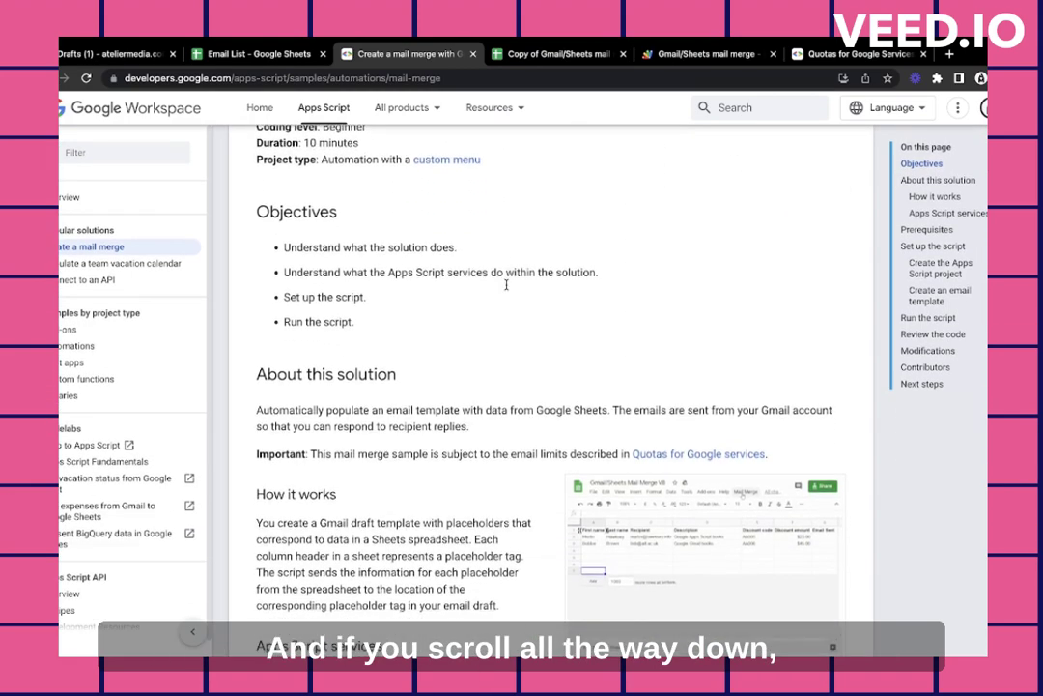
scroll(506, 287, "down", 5)
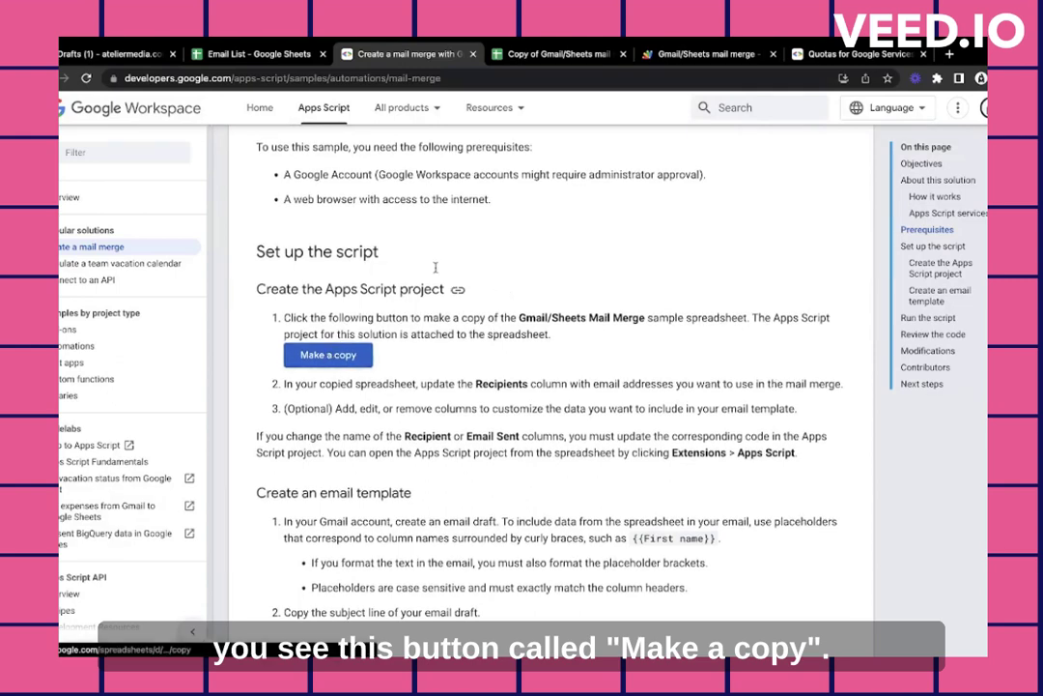
Step: Switch to the copied Gmail/Sheets mail merge spreadsheet and open its attached Apps Script project
left_click(569, 91)
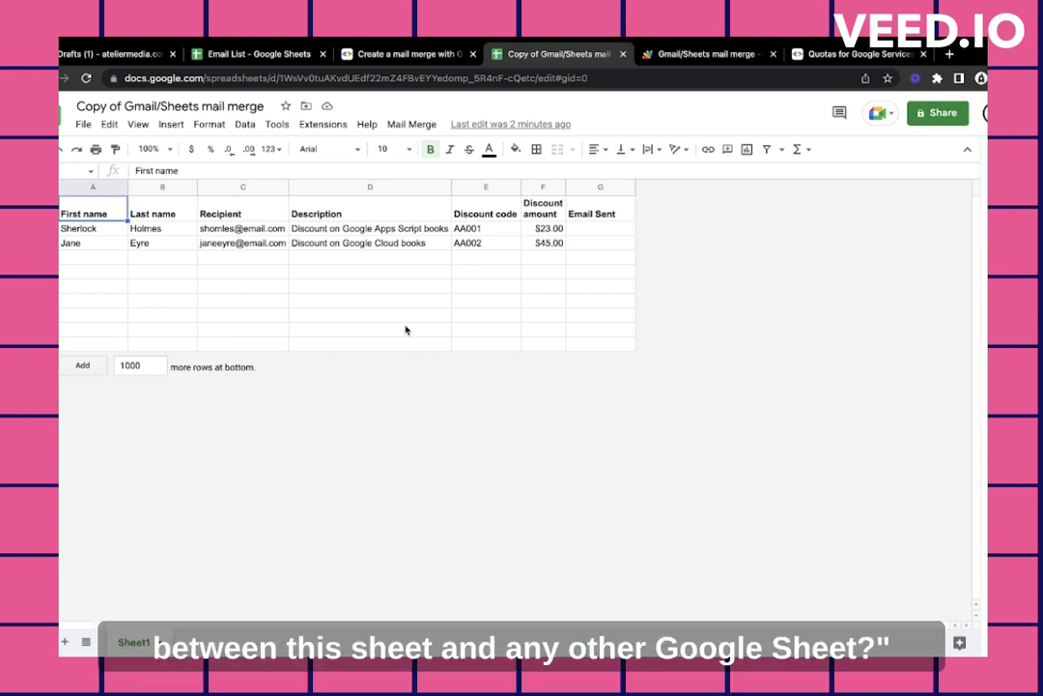
left_click(338, 127)
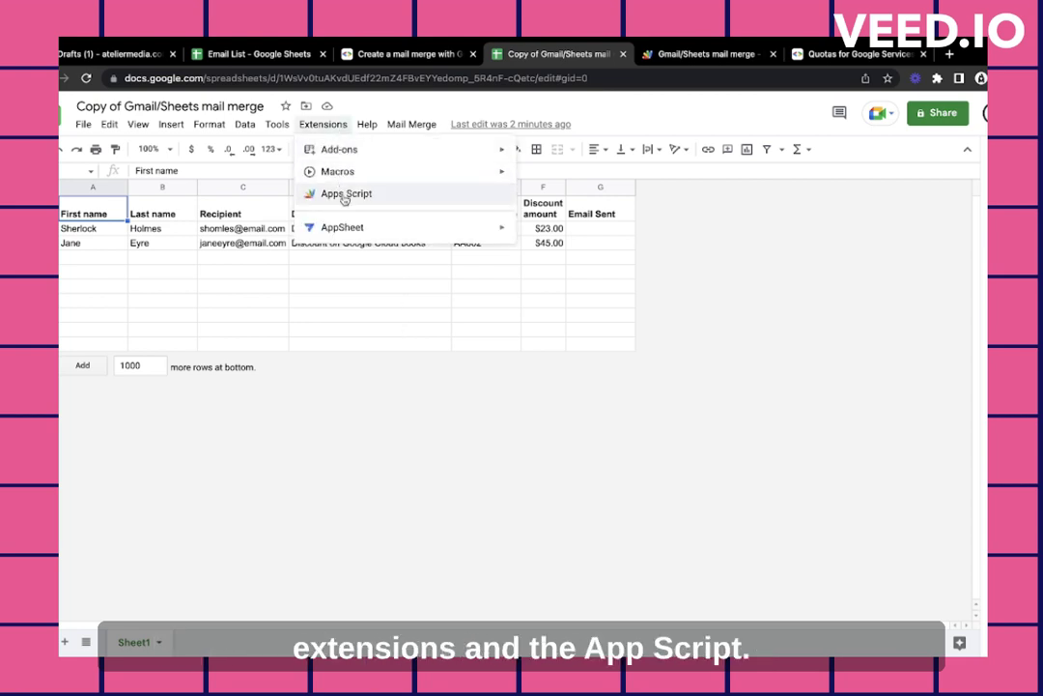
left_click(686, 60)
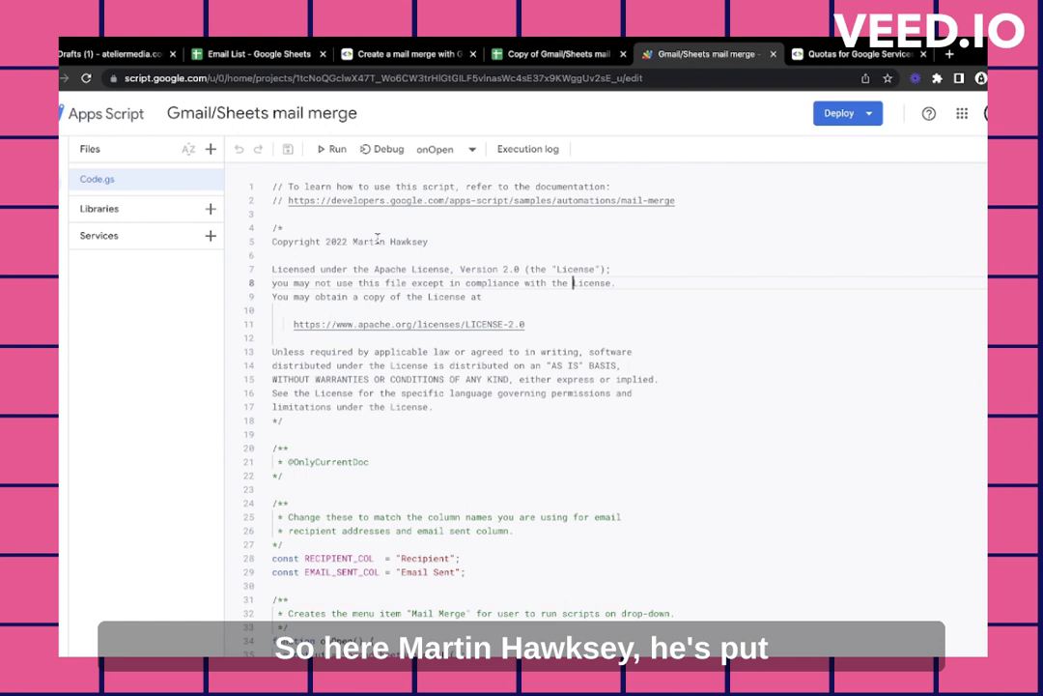
Step: In Code.gs, change GmailApp to MailApp in the sendEmail call on line 95 and save the script
scroll(377, 238, "down", 3)
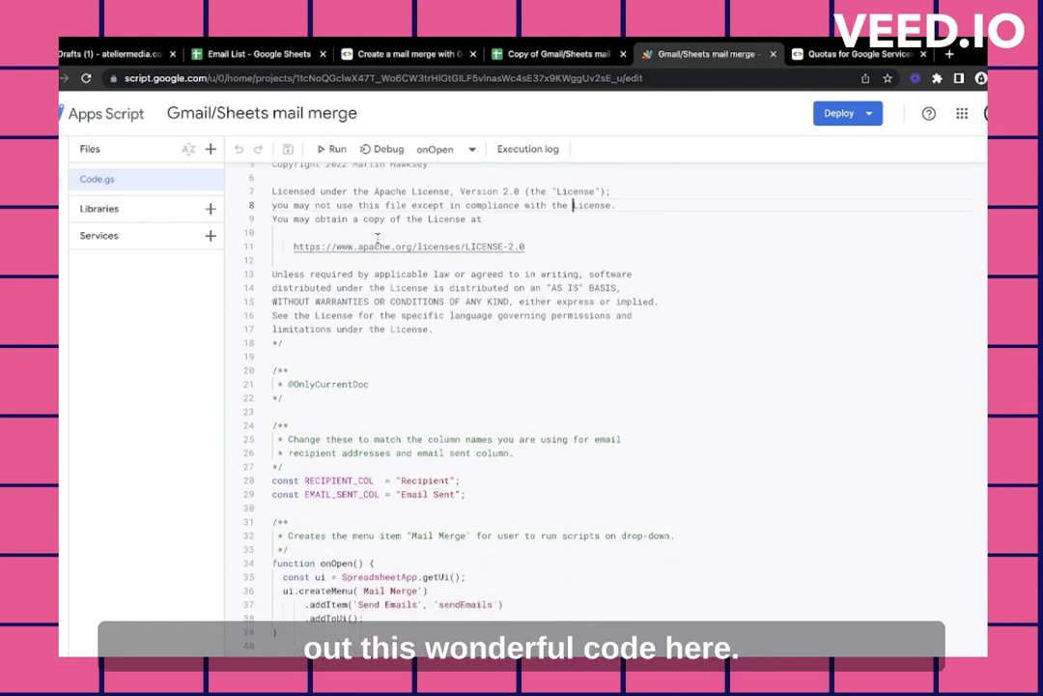
scroll(400, 309, "down", 1)
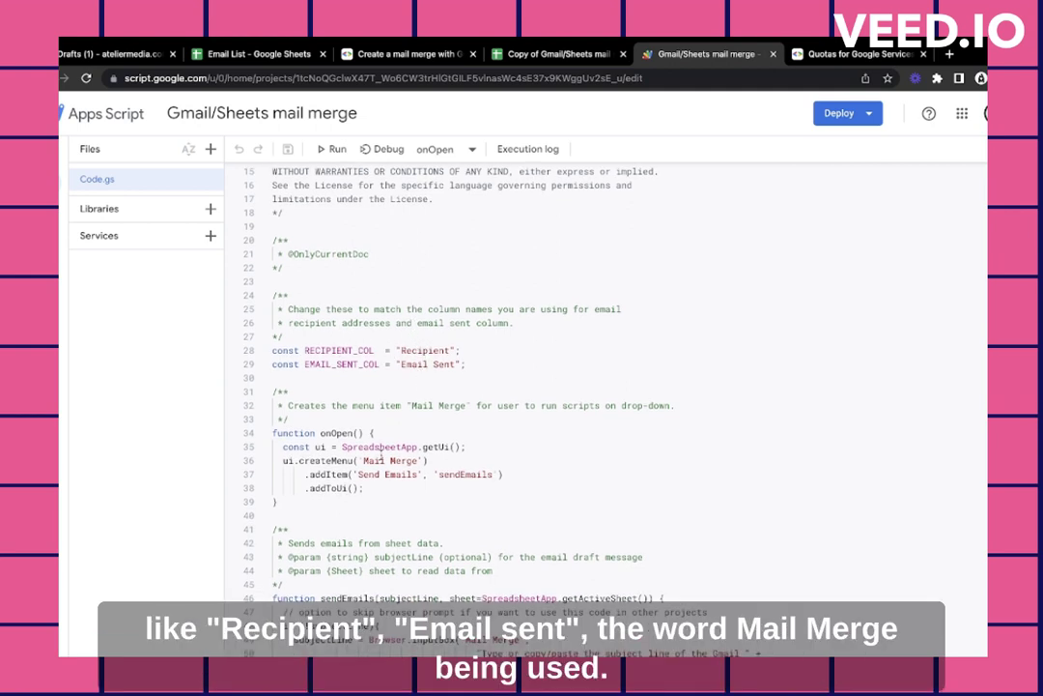
scroll(379, 449, "down", 12)
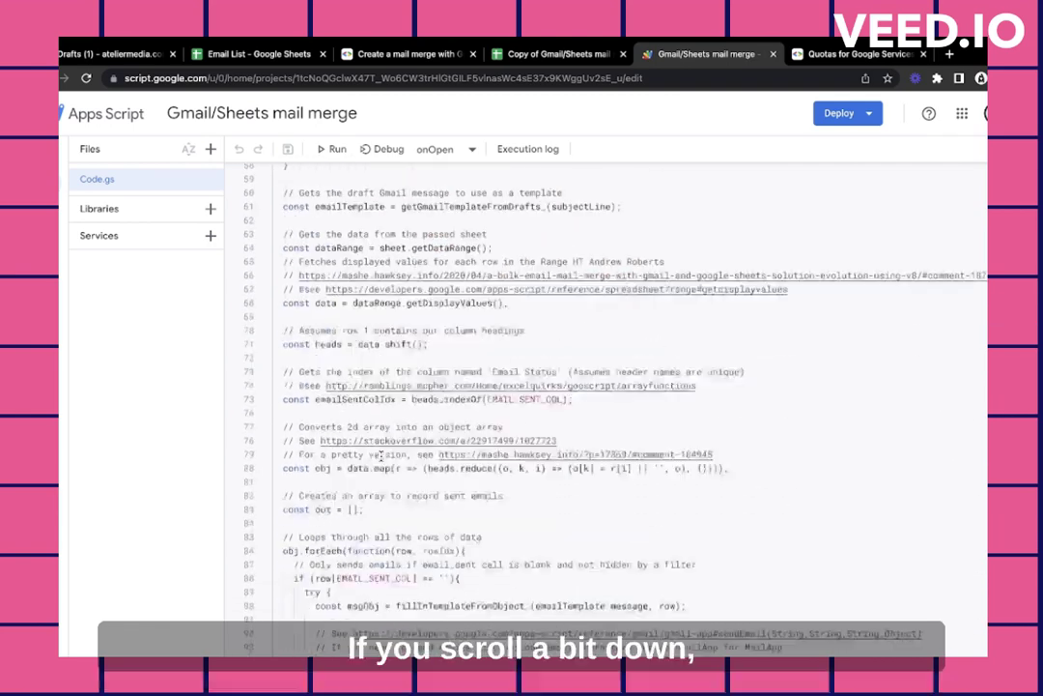
scroll(380, 456, "down", 4)
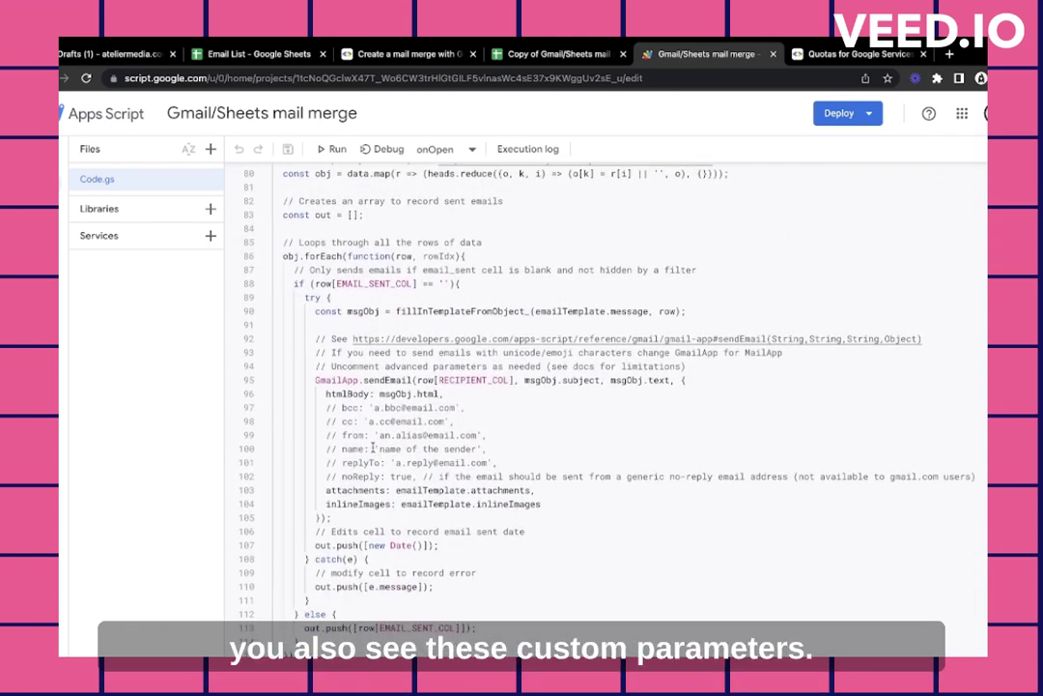
scroll(377, 448, "down", 1)
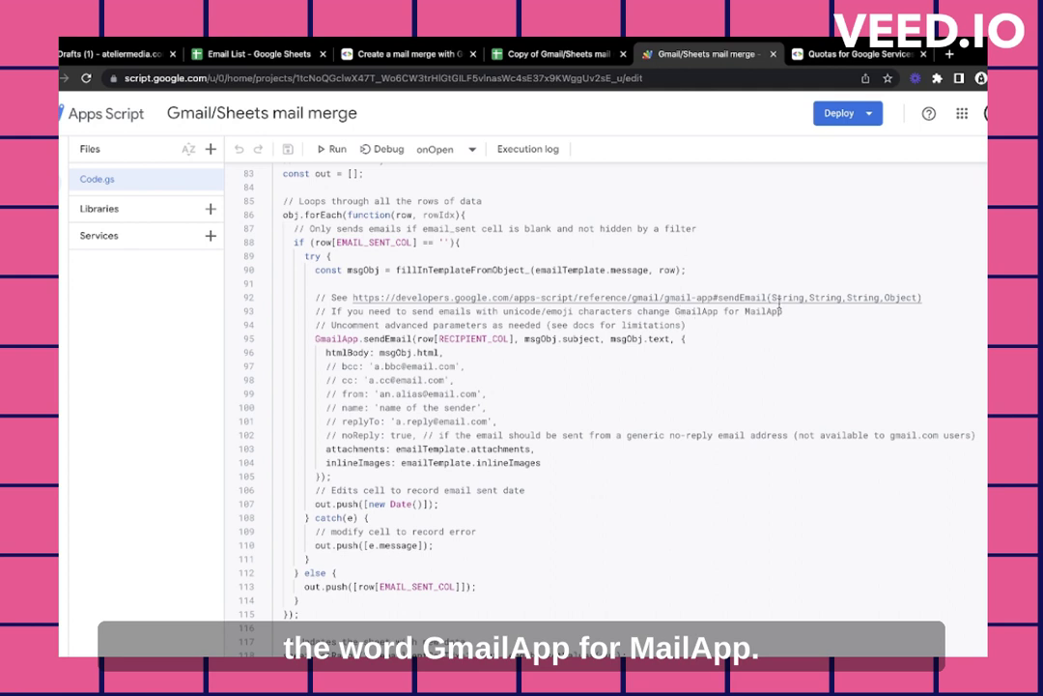
left_click(326, 339)
key("BackSpace")
key("BackSpace")
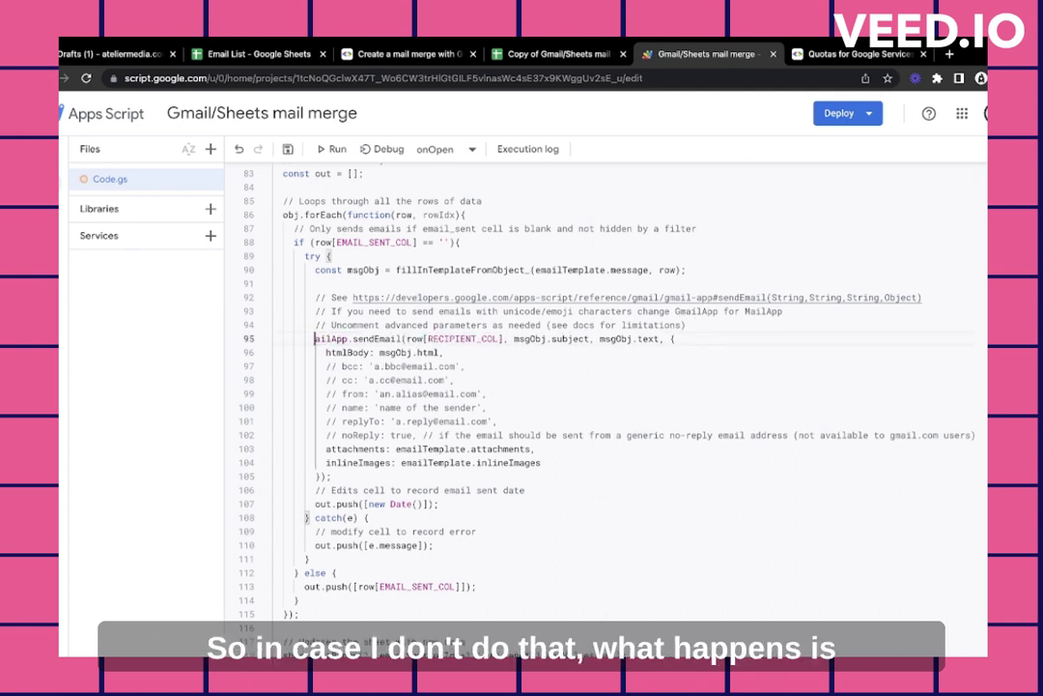
type("M")
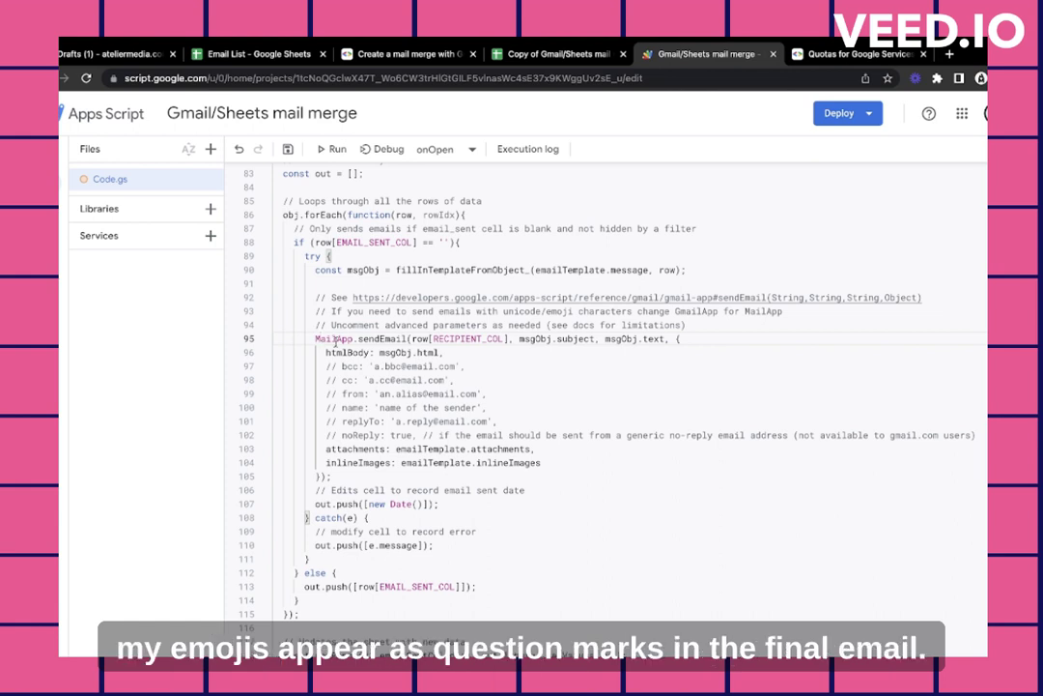
left_click(386, 368)
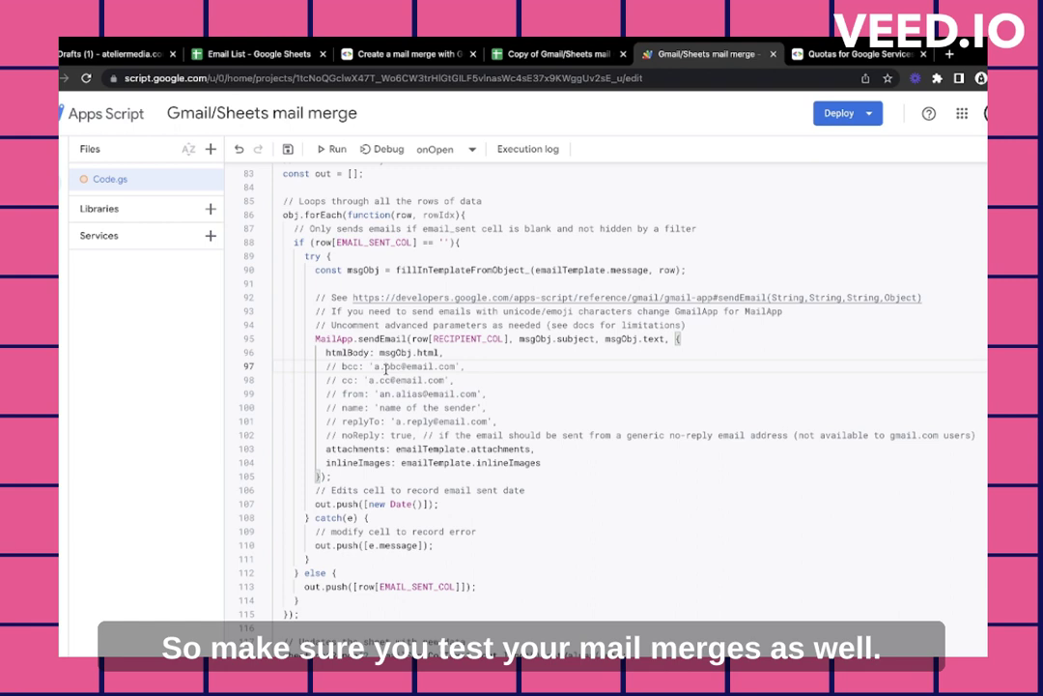
left_click(287, 149)
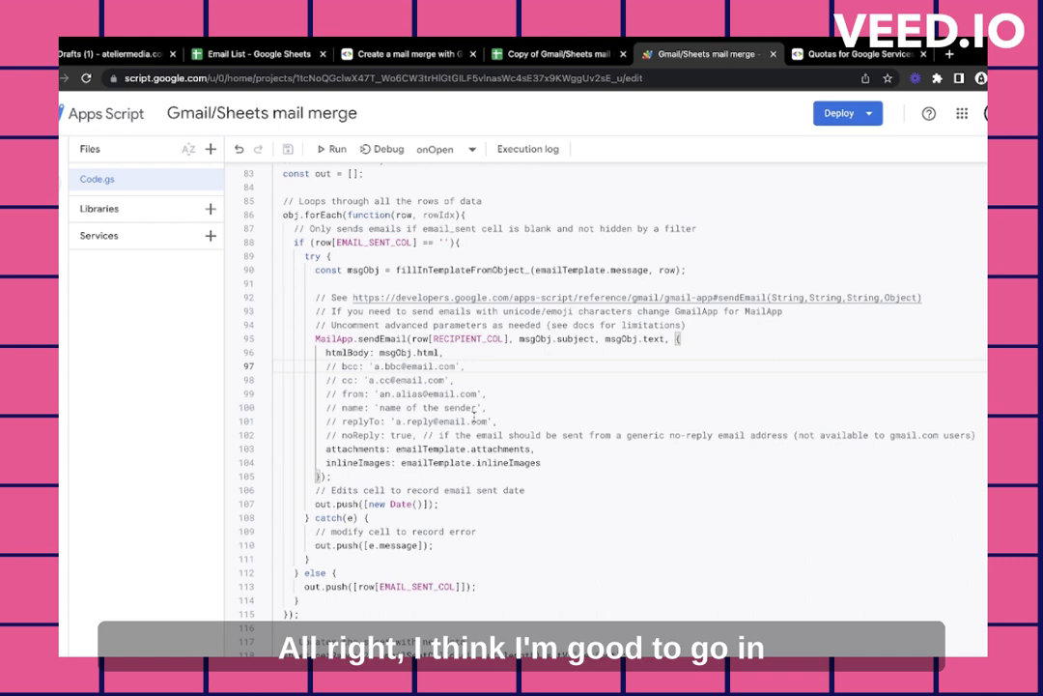
scroll(475, 414, "up", 20)
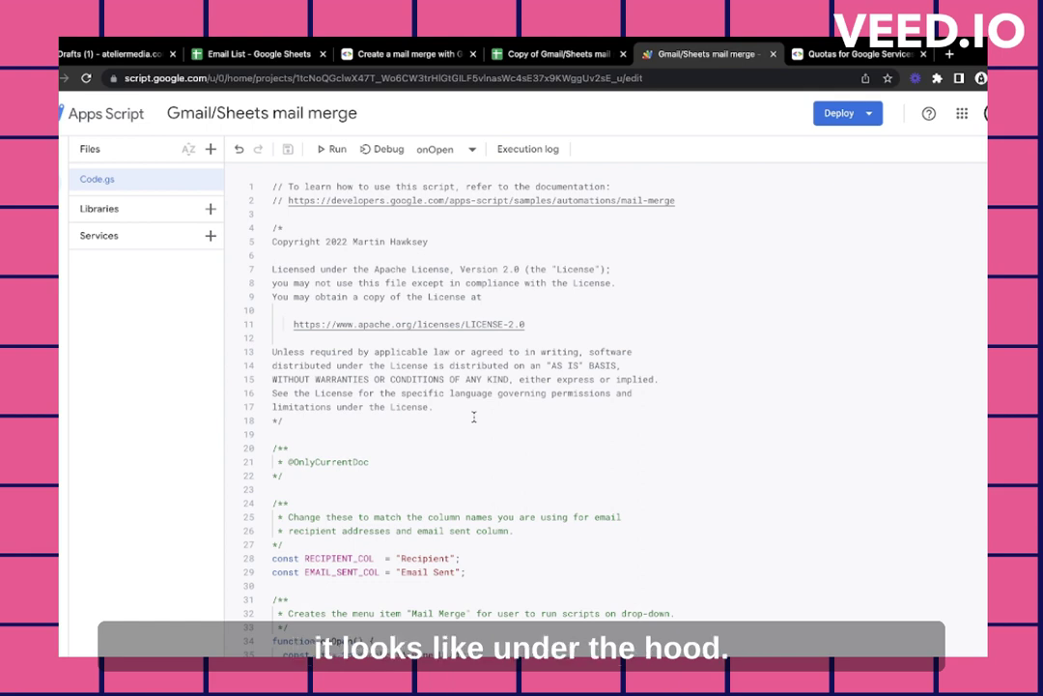
Step: Copy all the email addresses from the Email List sheet into the Recipient column of the mail merge spreadsheet, starting in row 2
left_click(216, 63)
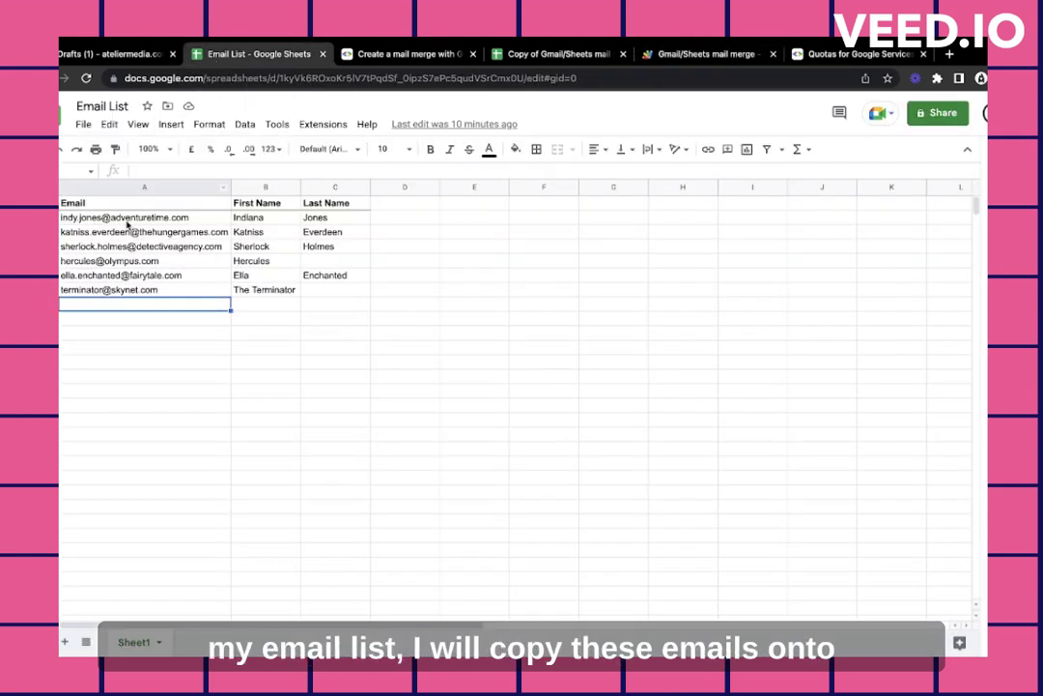
left_click_drag(125, 217, 121, 292)
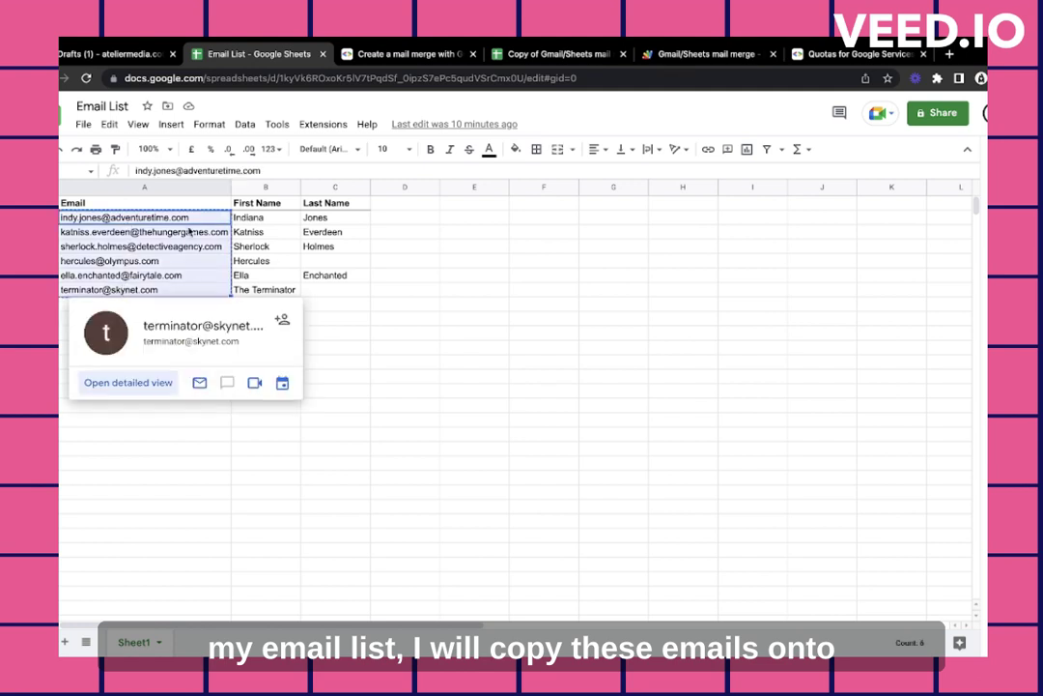
key("ctrl+c")
left_click(522, 60)
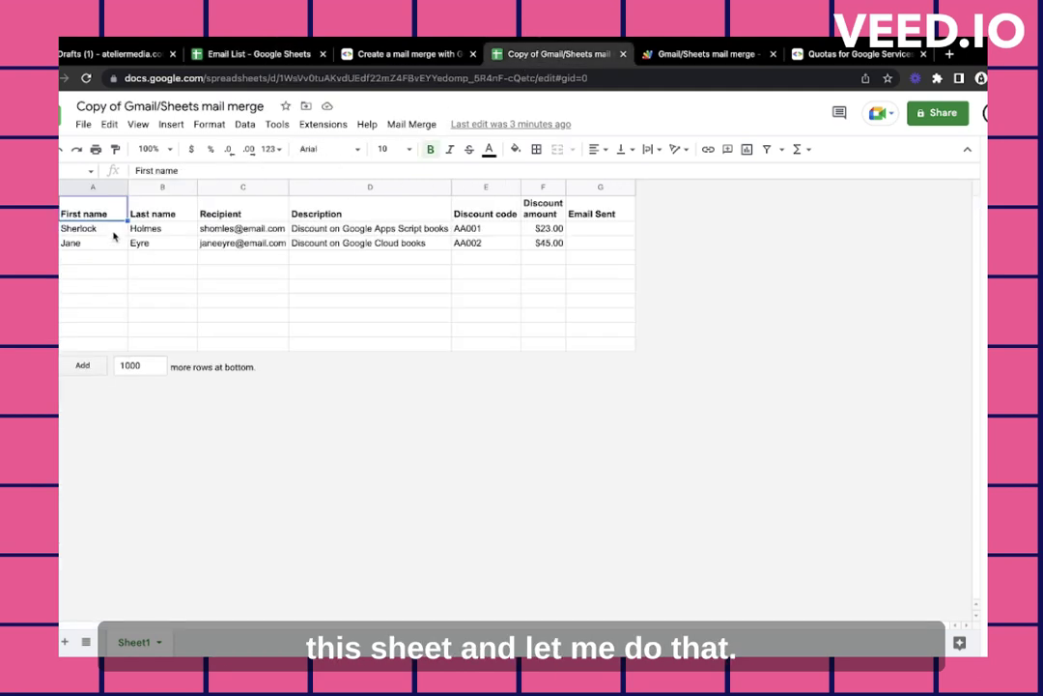
left_click(236, 232)
key("ctrl+v")
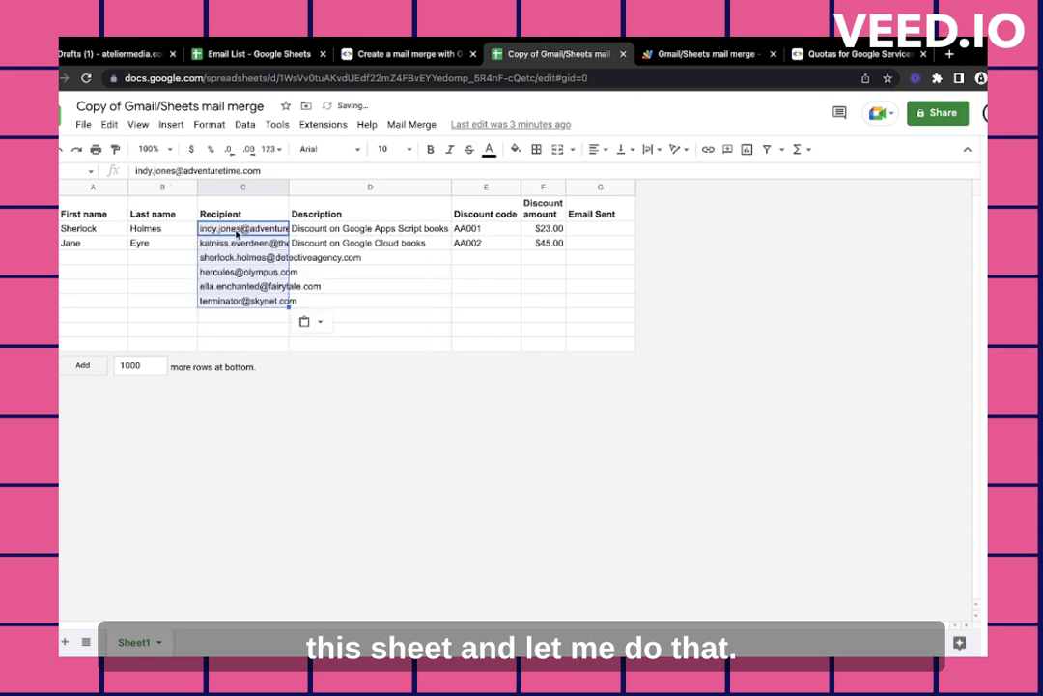
Step: Delete the Description, Discount code, Discount amount and Last name columns from the mail merge spreadsheet
left_click(336, 186)
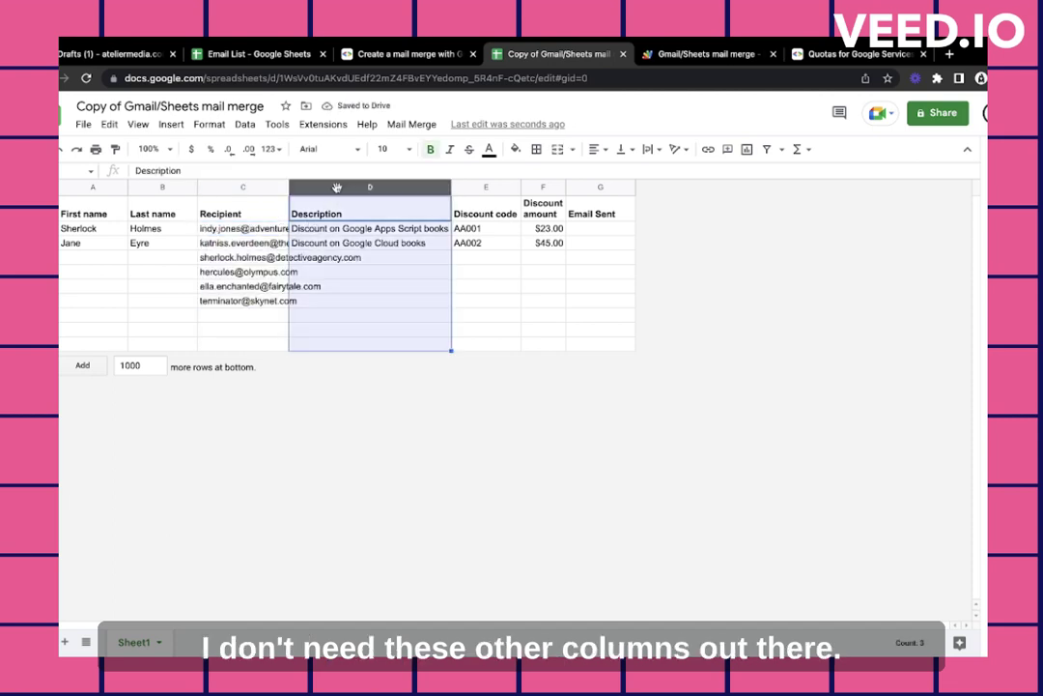
left_click(542, 185, "shift")
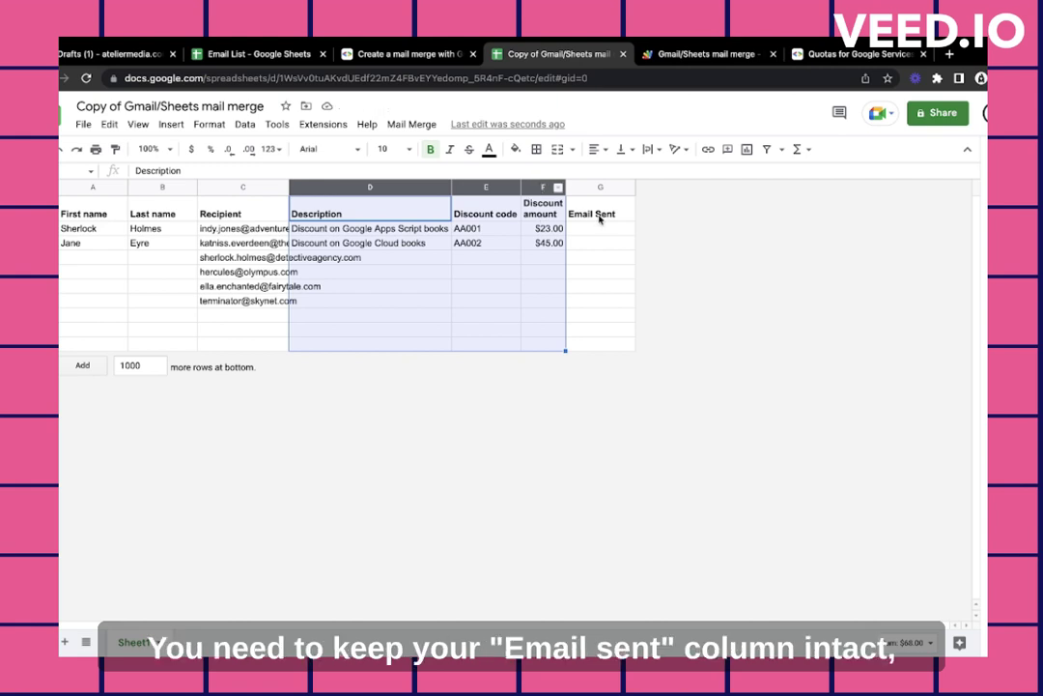
right_click(425, 187)
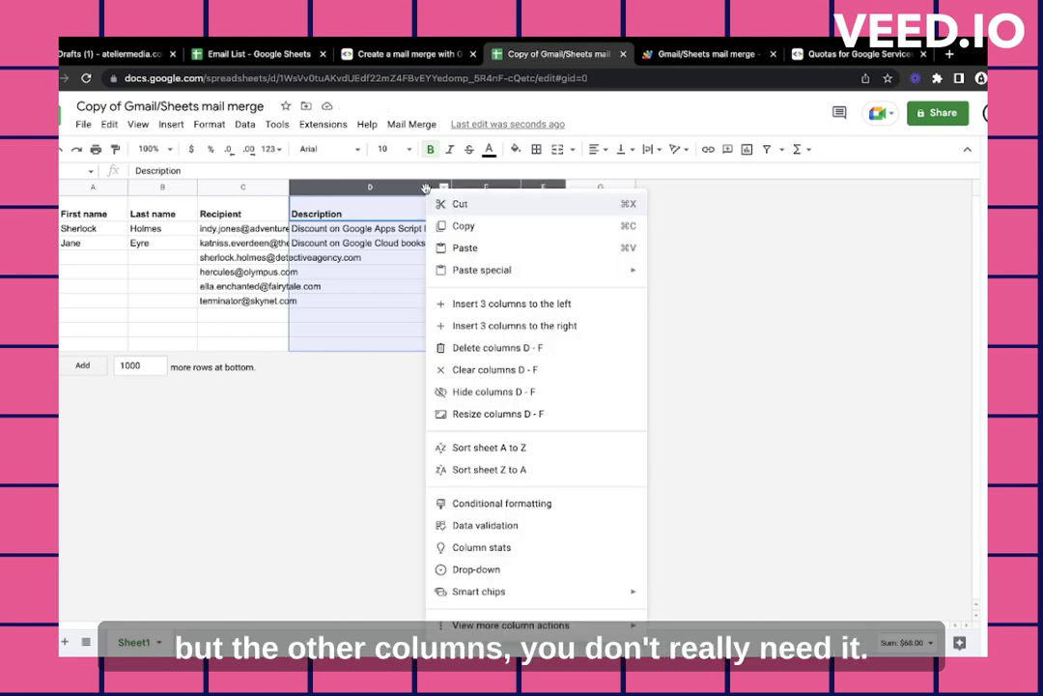
left_click(443, 347)
left_click(165, 188)
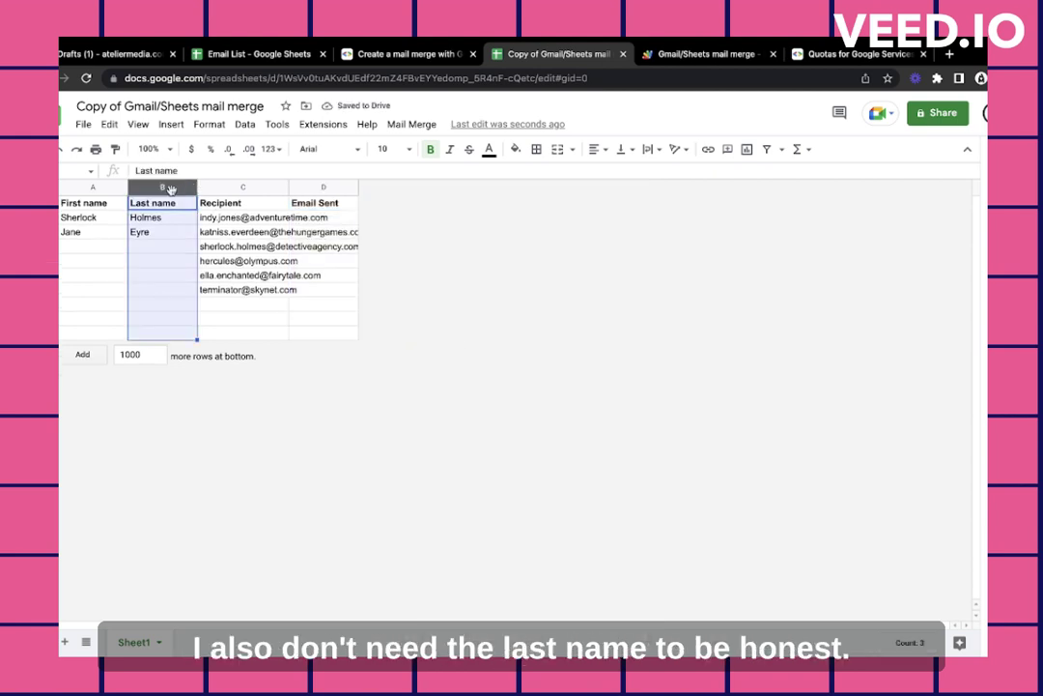
right_click(169, 188)
left_click(213, 360)
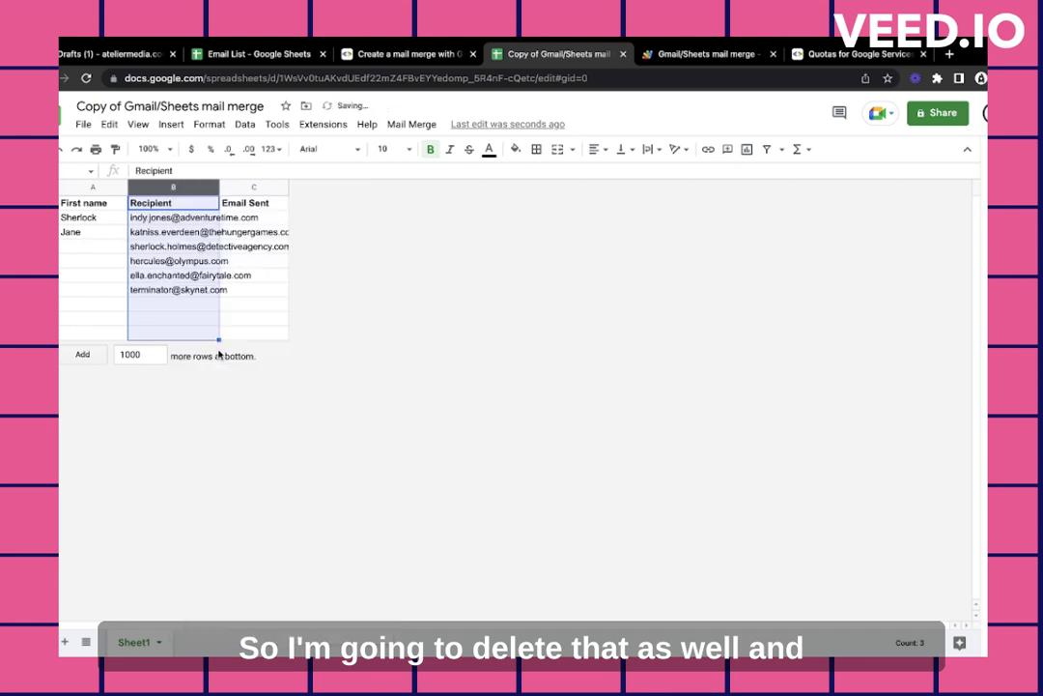
Step: Copy the first names from the Email List sheet over the sample names under First name, and fit the Recipient column to its contents
left_click(259, 58)
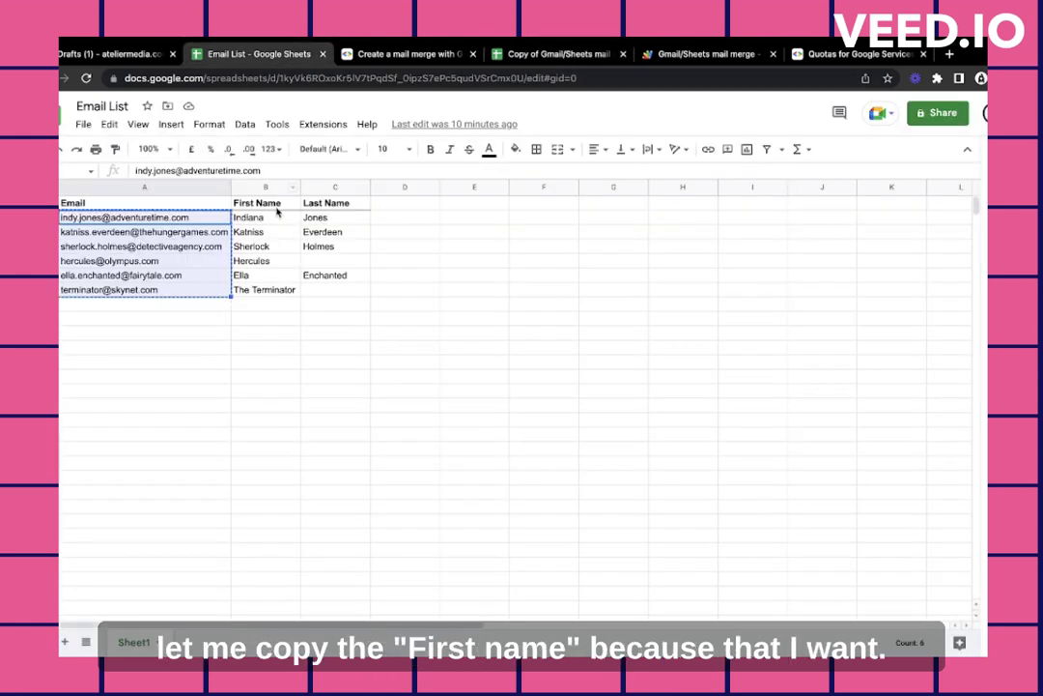
left_click_drag(274, 219, 272, 291)
key("ctrl+c")
left_click(527, 56)
left_click(92, 222)
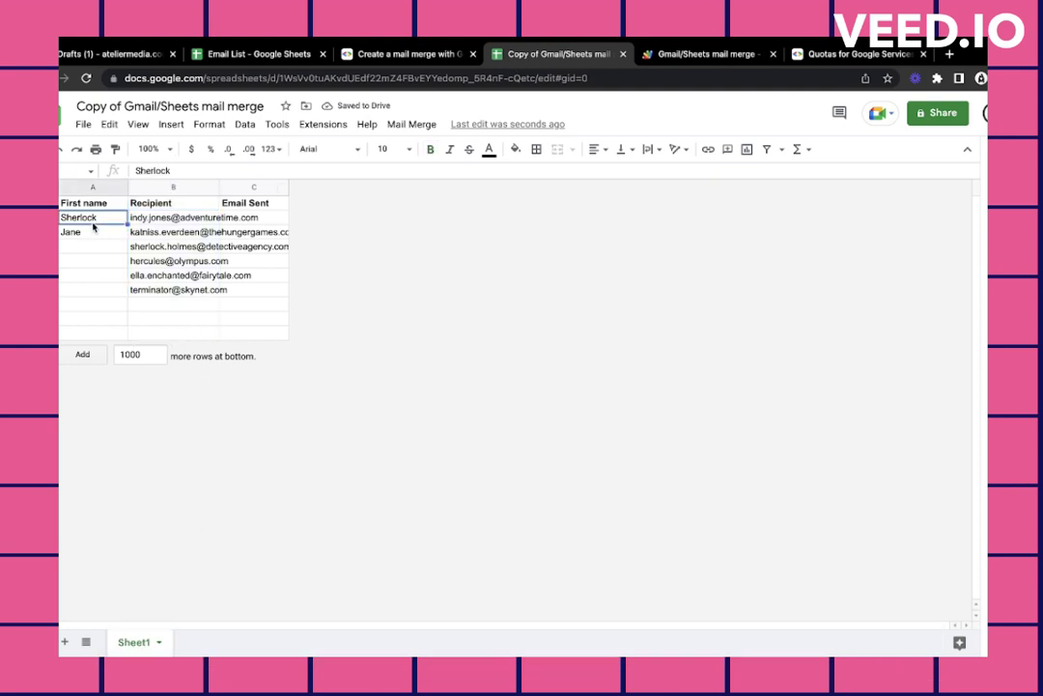
key("ctrl+v")
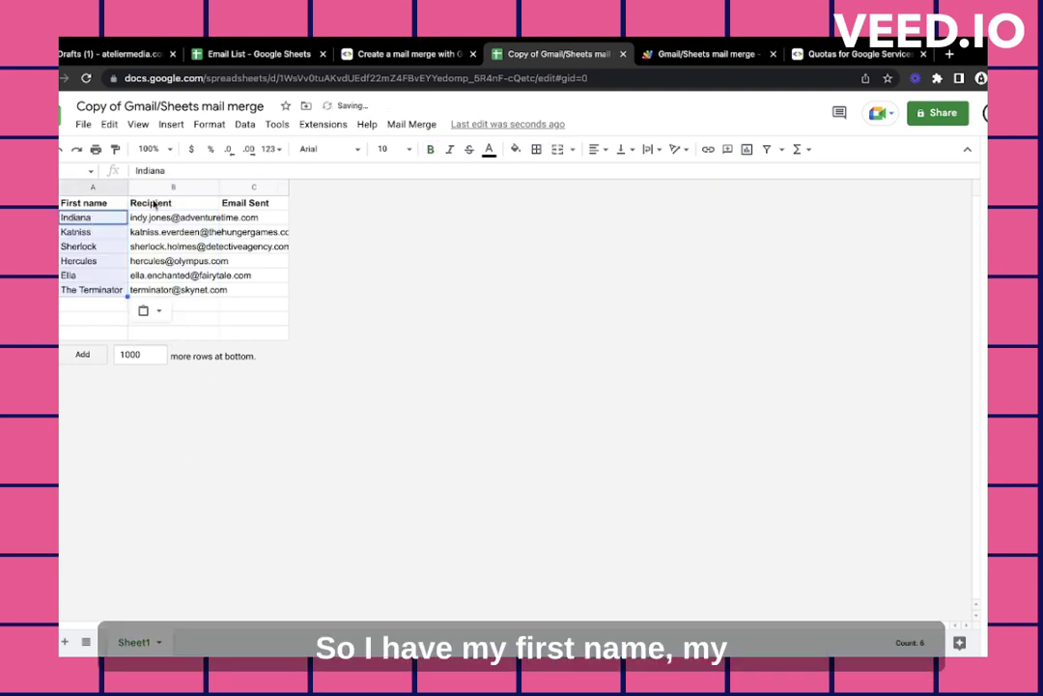
double_click(218, 186)
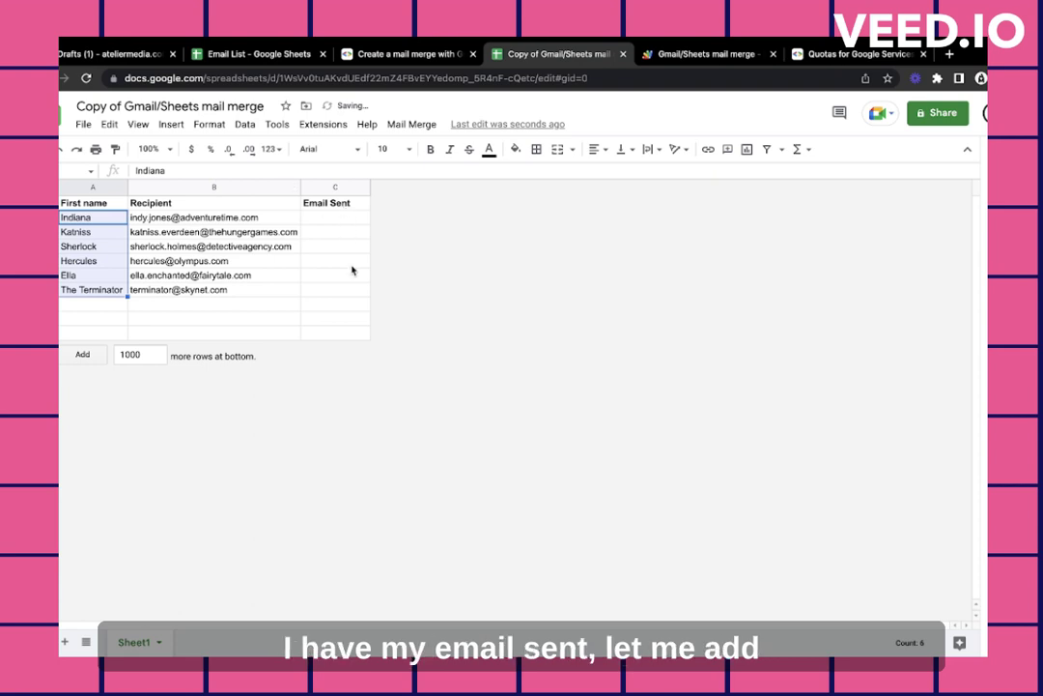
Step: In the Gmail draft, insert "{{First name}} - " at the start of the subject line, matching the mail merge sheet's column header
left_click(110, 53)
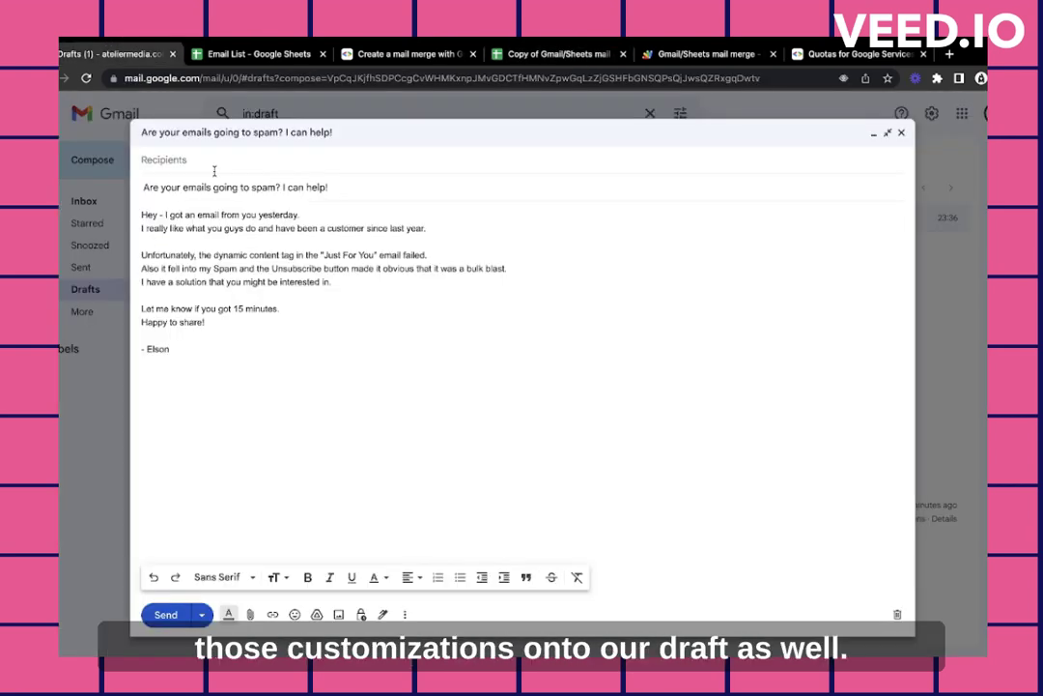
left_click(504, 58)
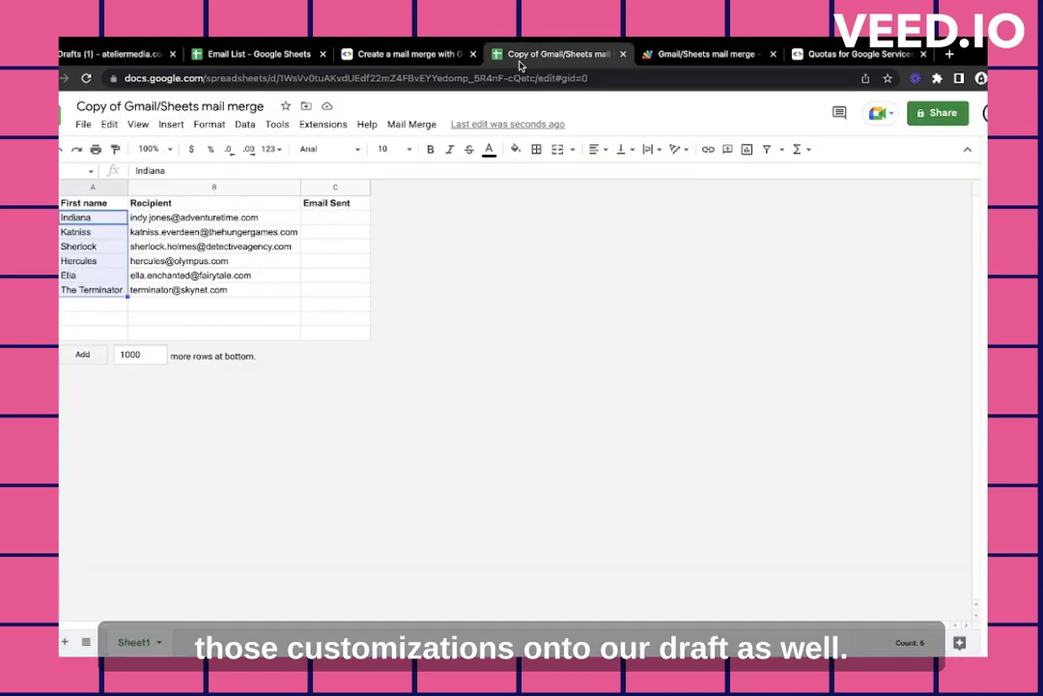
left_click(99, 204)
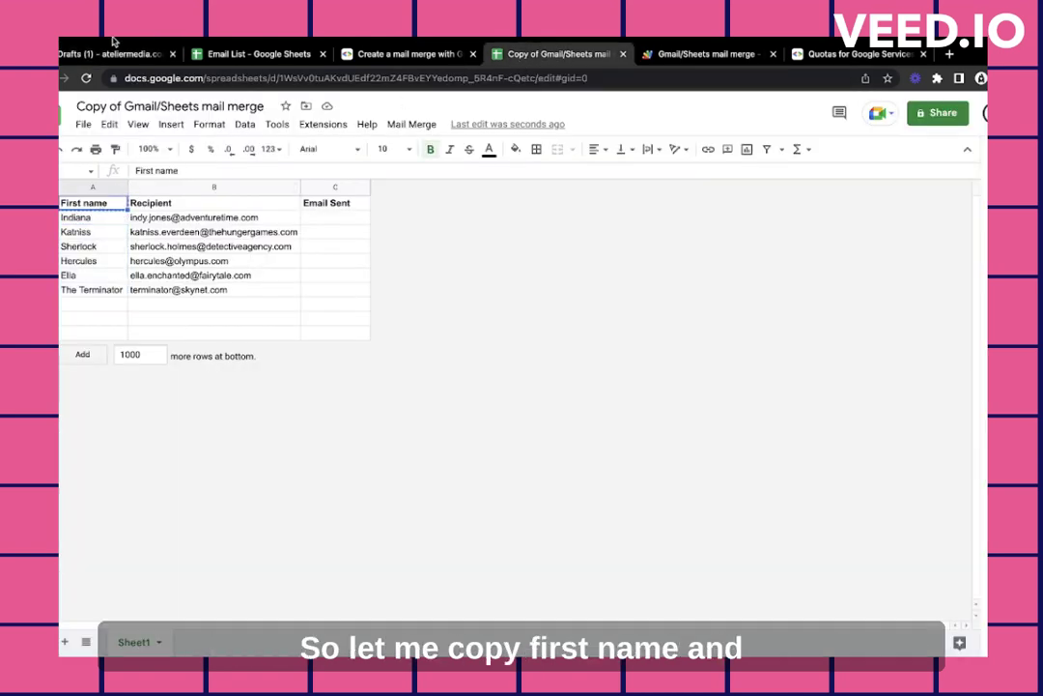
left_click(108, 52)
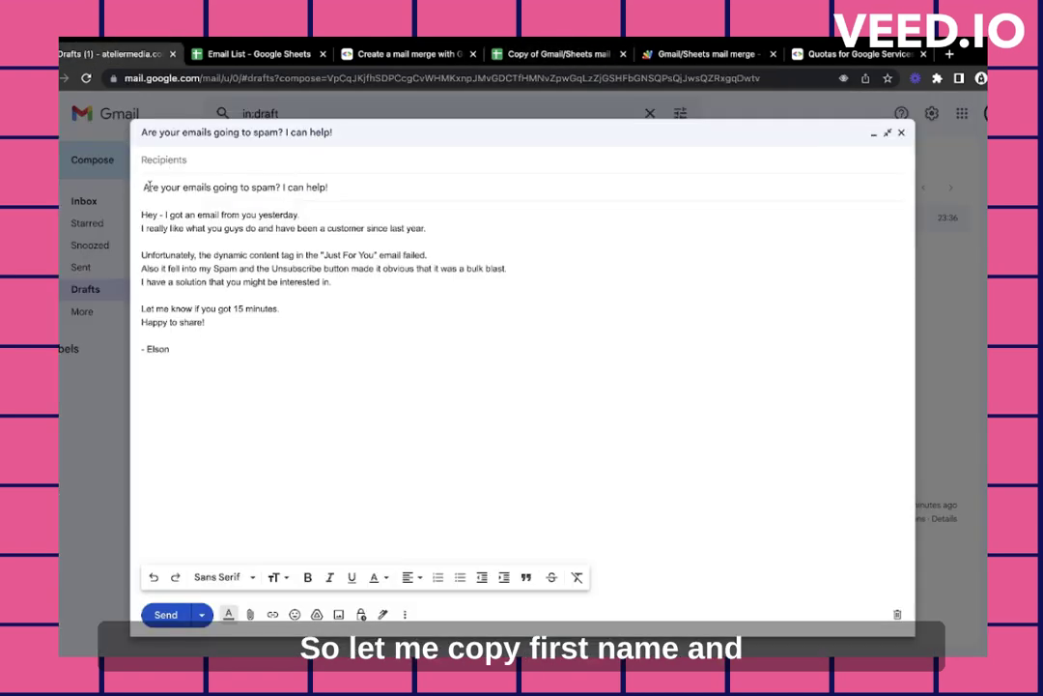
left_click(143, 187)
type("{{First name}} -")
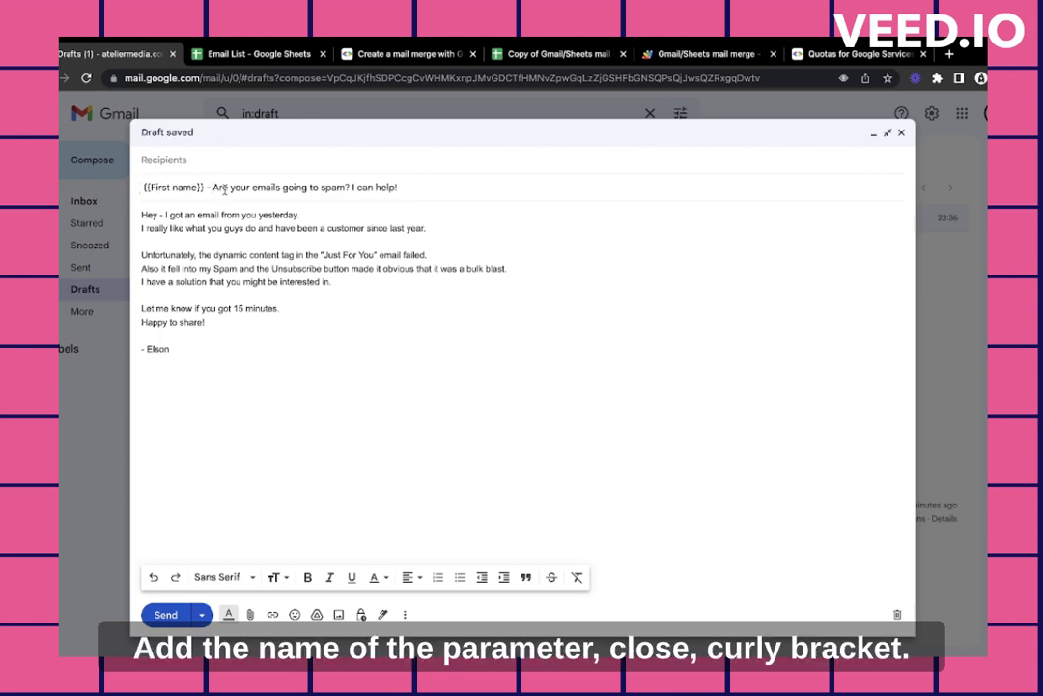
Step: Set the draft's recipient to the placeholder {{Recipient}}, matching the column header in the mail merge spreadsheet
left_click(545, 54)
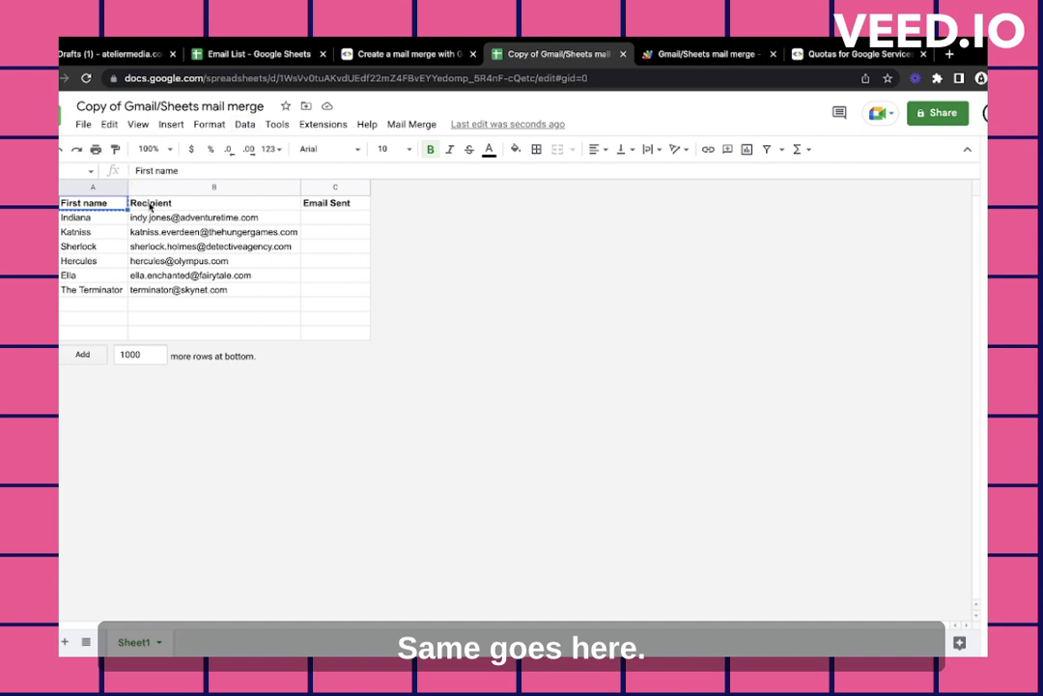
left_click(126, 54)
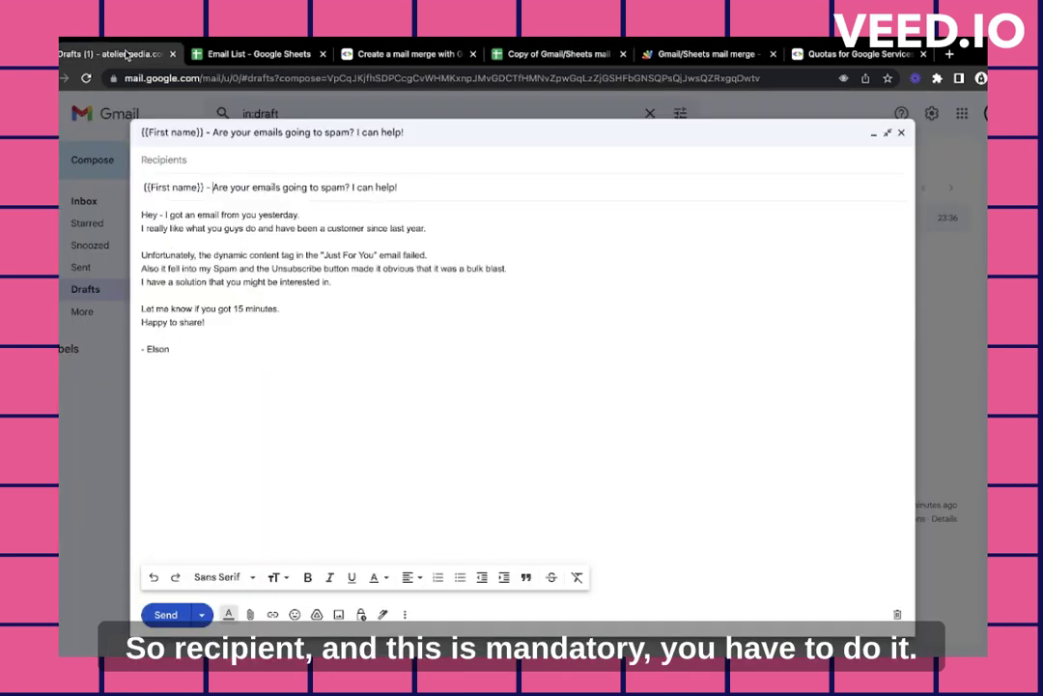
left_click(193, 162)
type("{{Recipient")
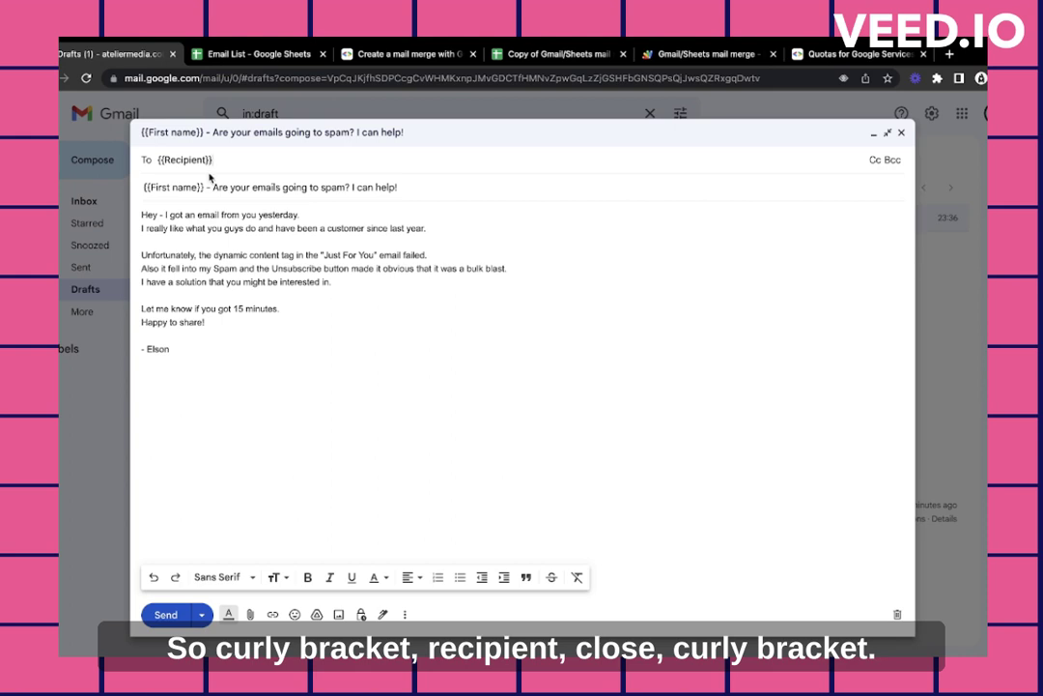
Step: Add a smiling emoji after "Happy to share!" in the draft's body
left_click(217, 322)
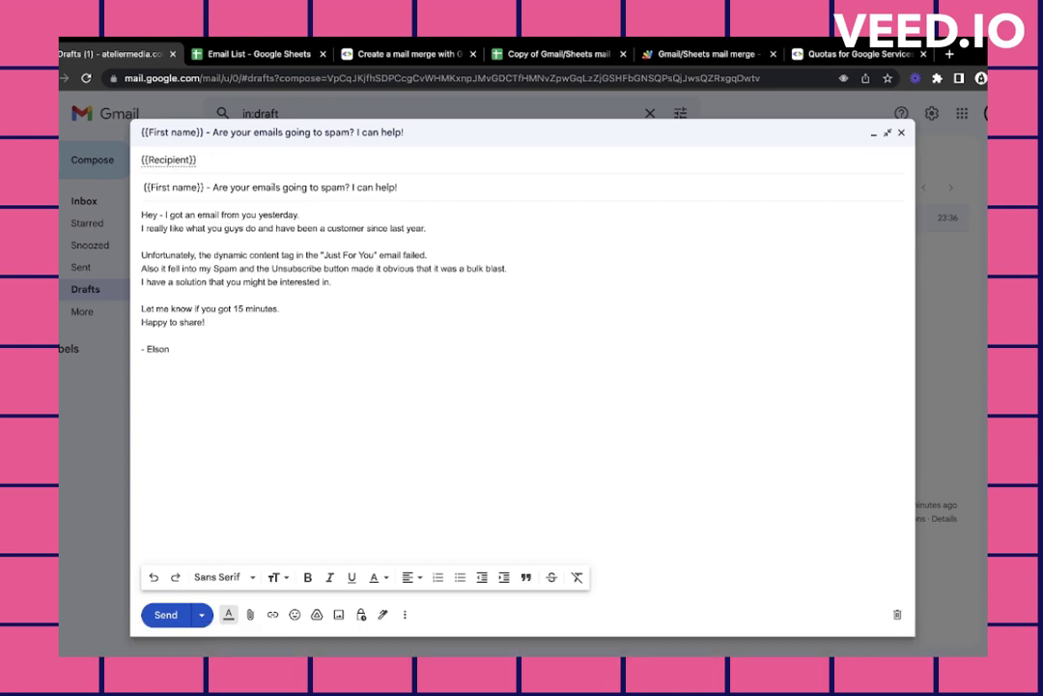
key("ctrl+super+space")
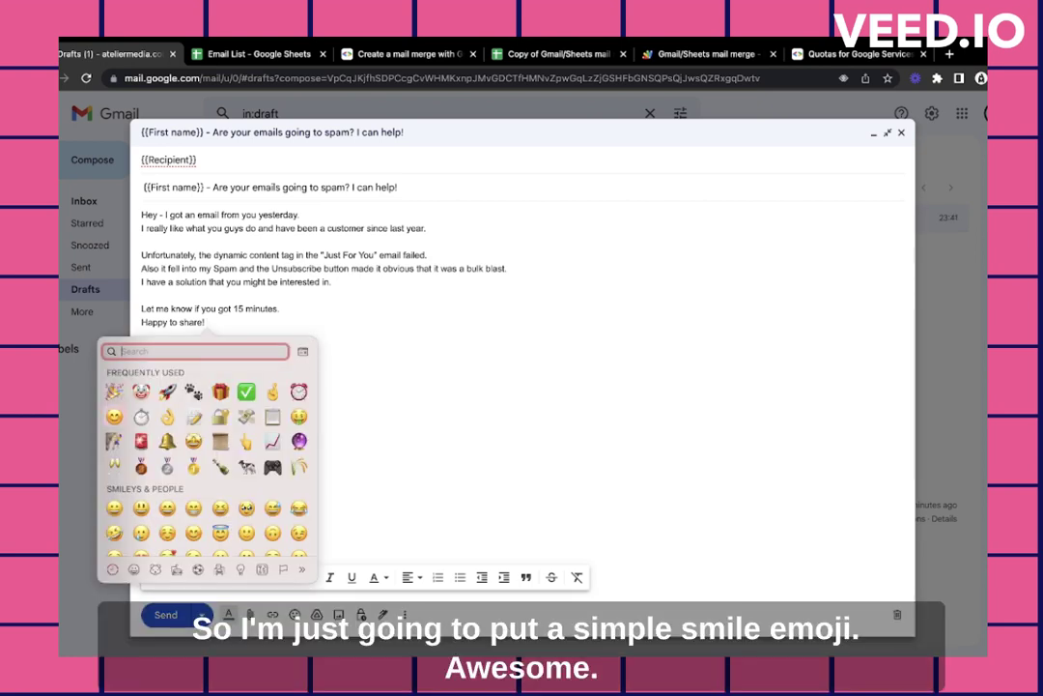
key("Return")
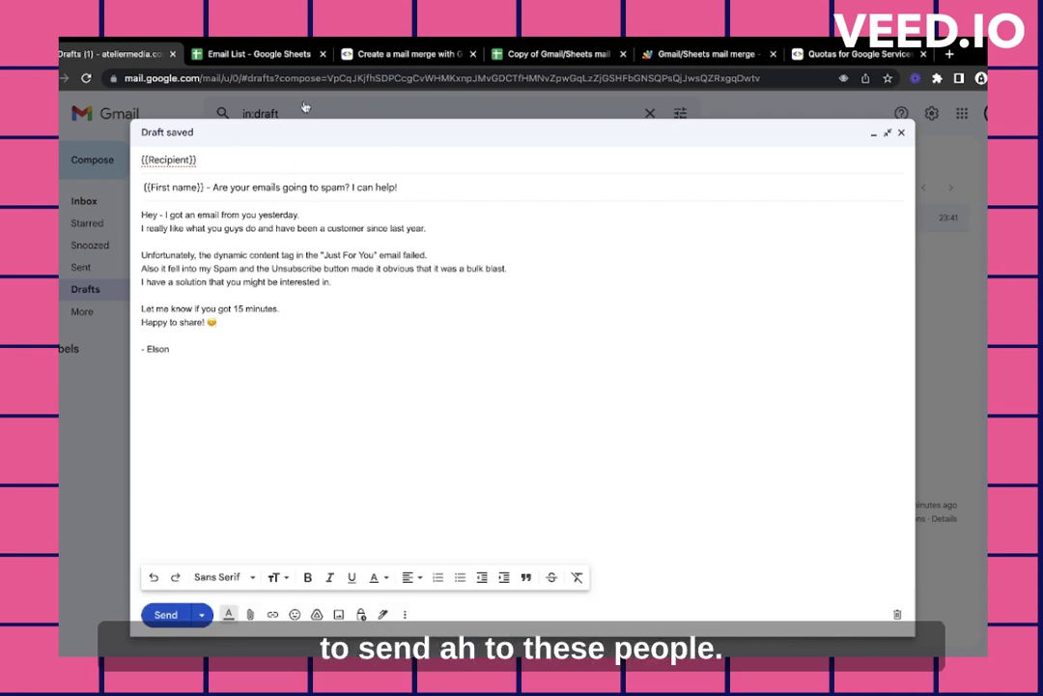
Step: Send the emails with Mail Merge from the spreadsheet, using the draft's copied subject line "{{First name}} - Are your emails going to spam? I can help!"
left_click(552, 53)
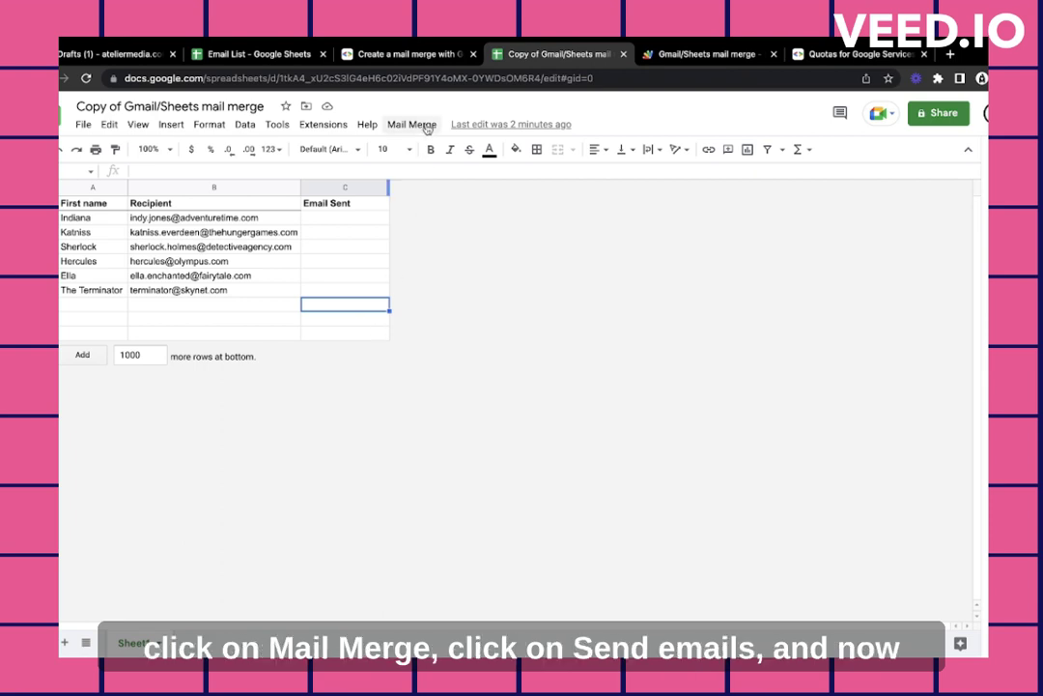
left_click(412, 126)
left_click(428, 151)
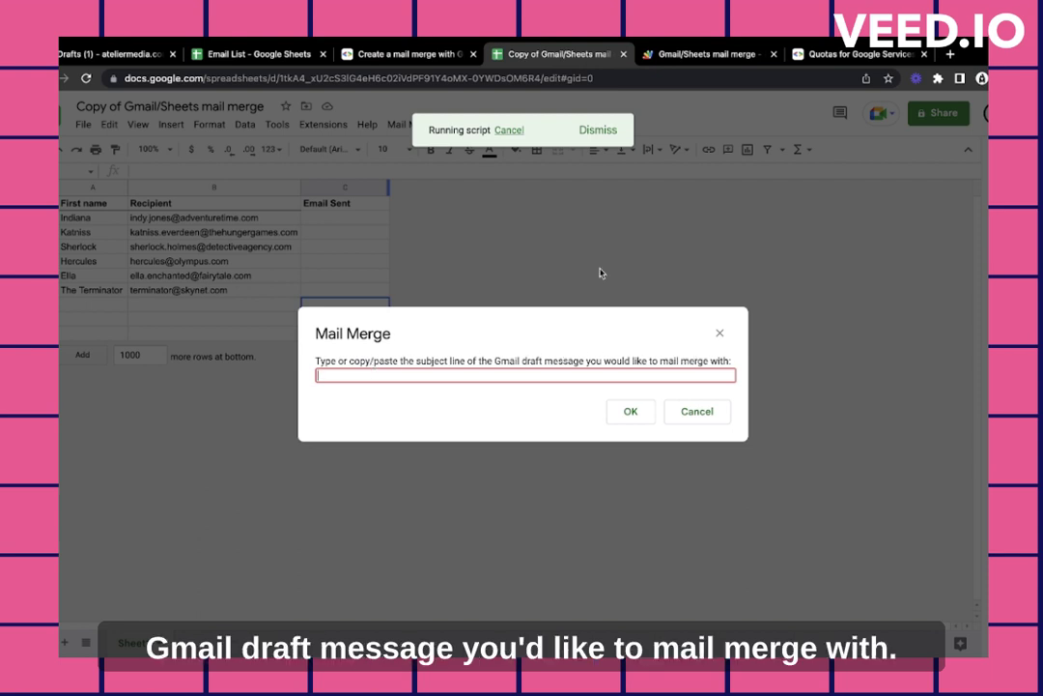
left_click(114, 56)
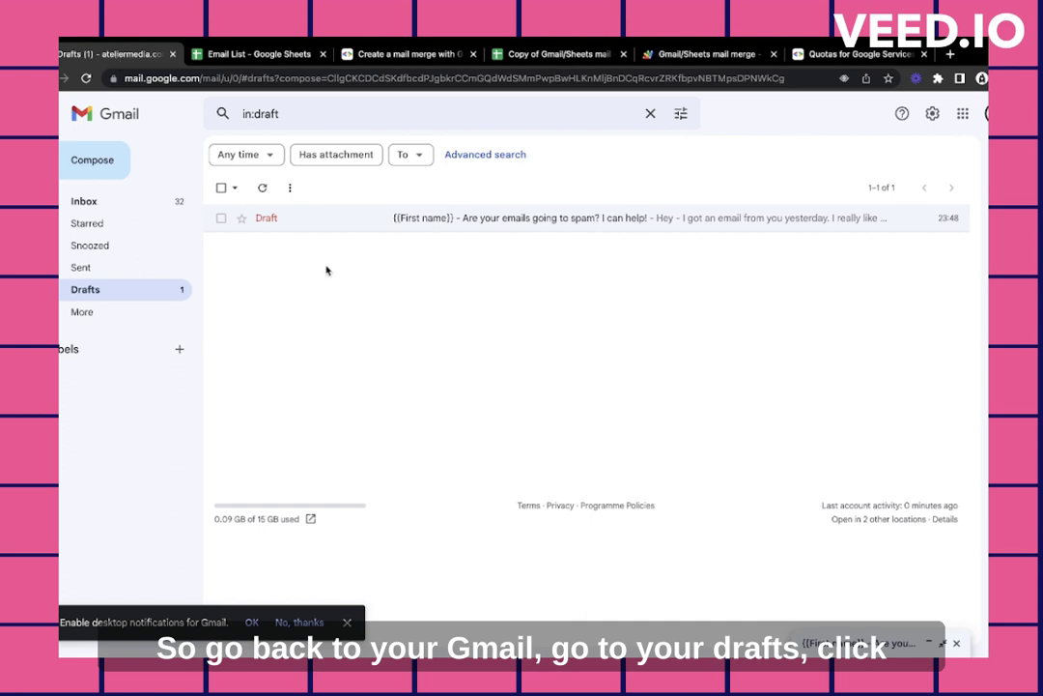
left_click(319, 225)
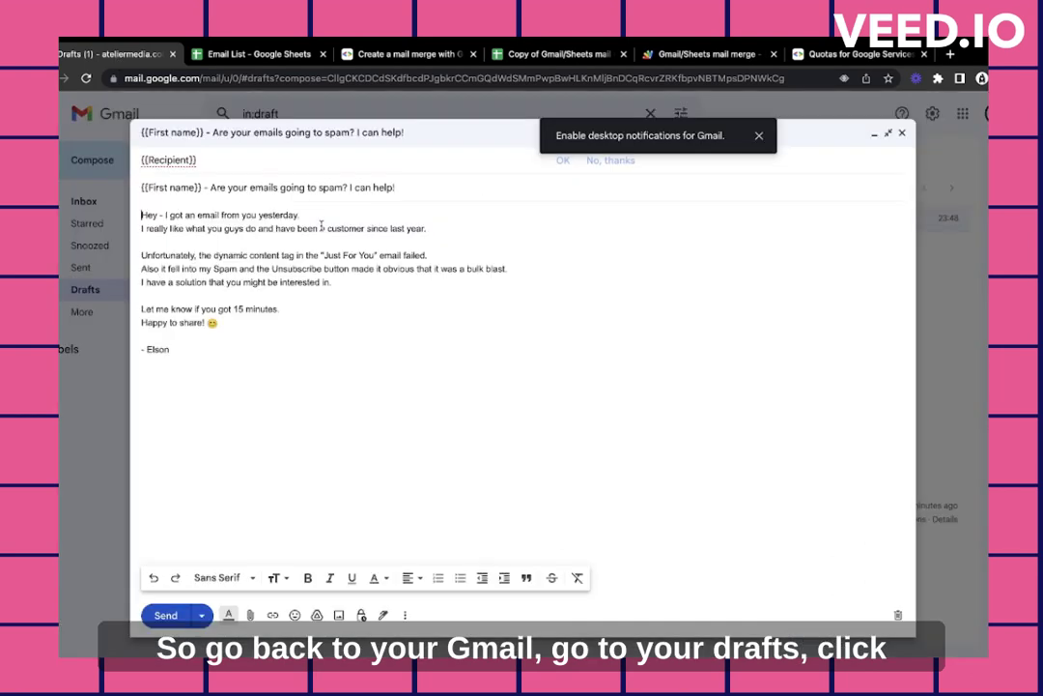
triple_click(268, 186)
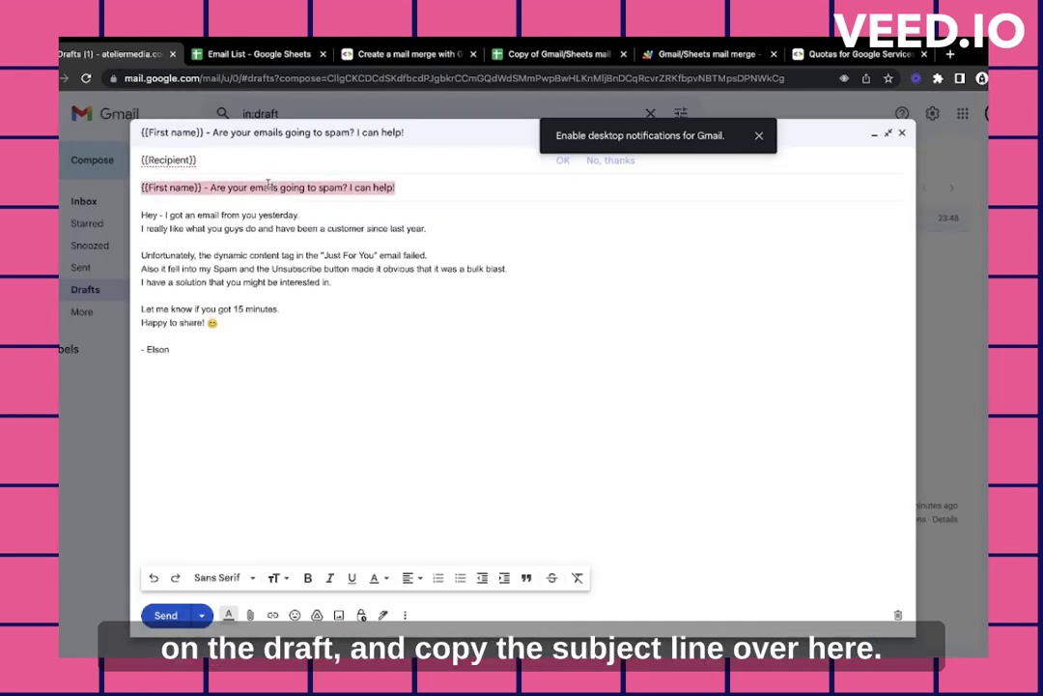
key("ctrl+c")
left_click(526, 56)
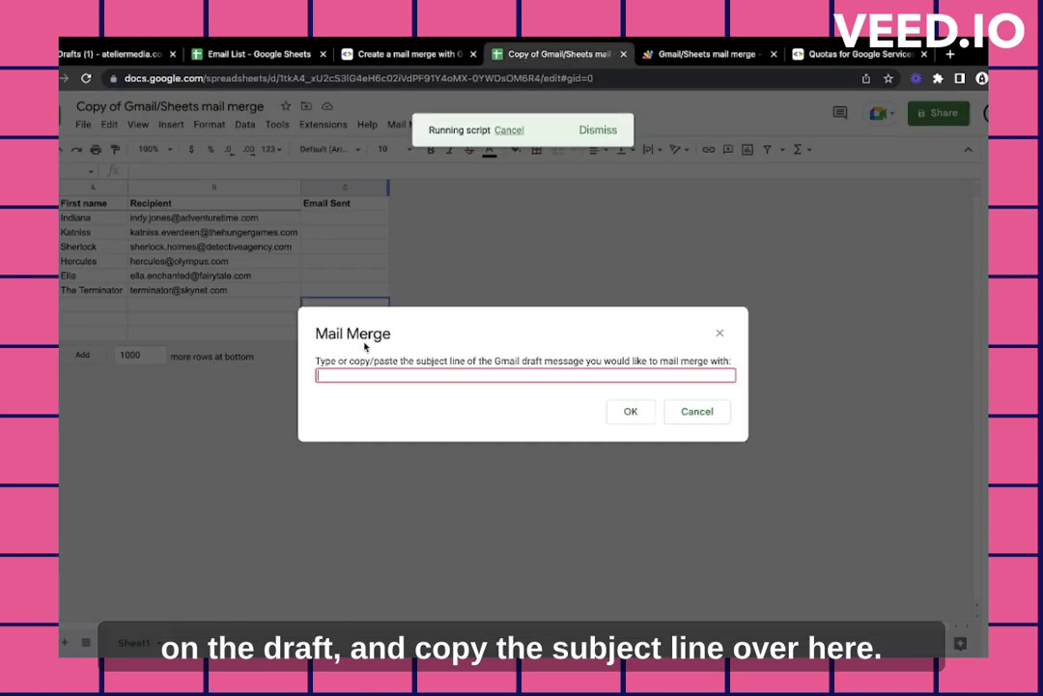
key("ctrl+v")
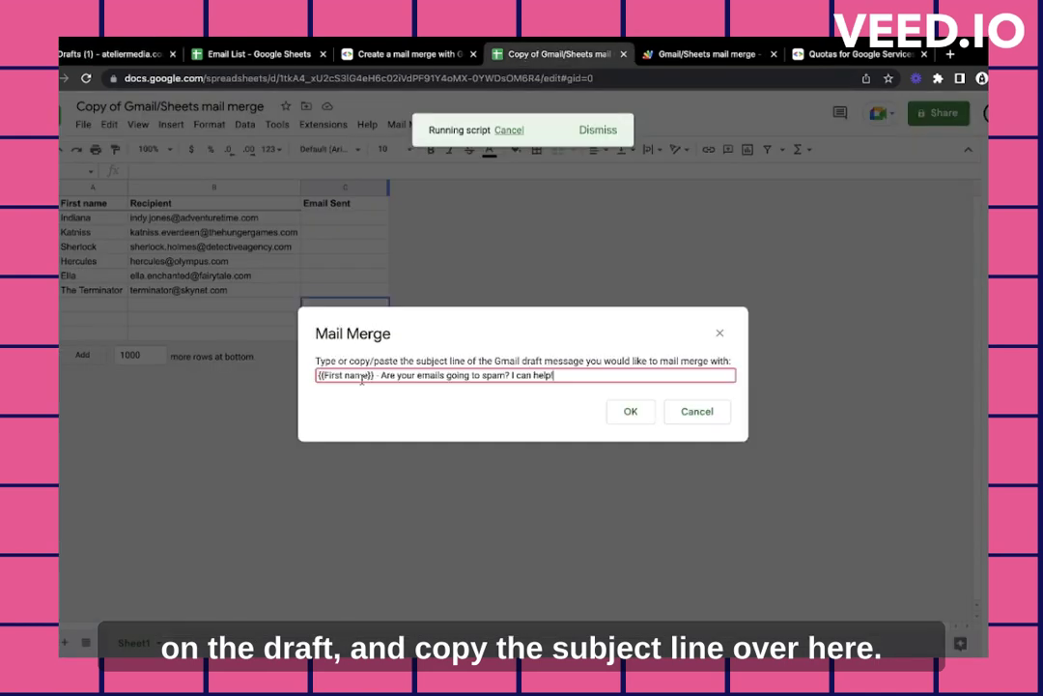
left_click(627, 412)
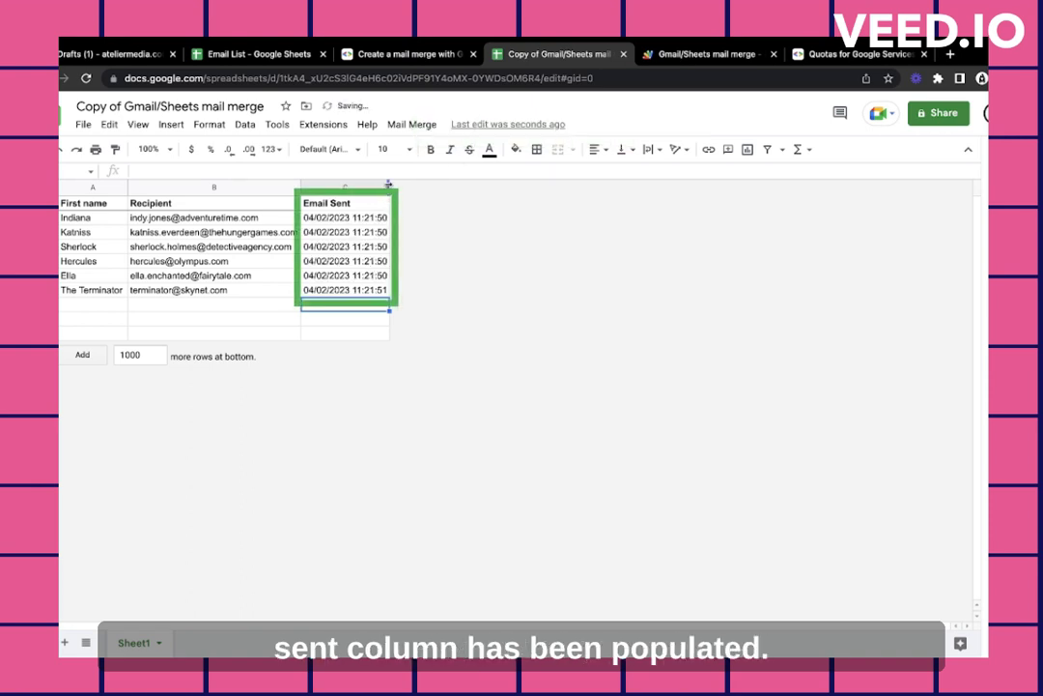
Step: Check the Email Sent timestamps in the spreadsheet and open the first message in Gmail's refreshed Sent folder to inspect its personalization
left_click(373, 217)
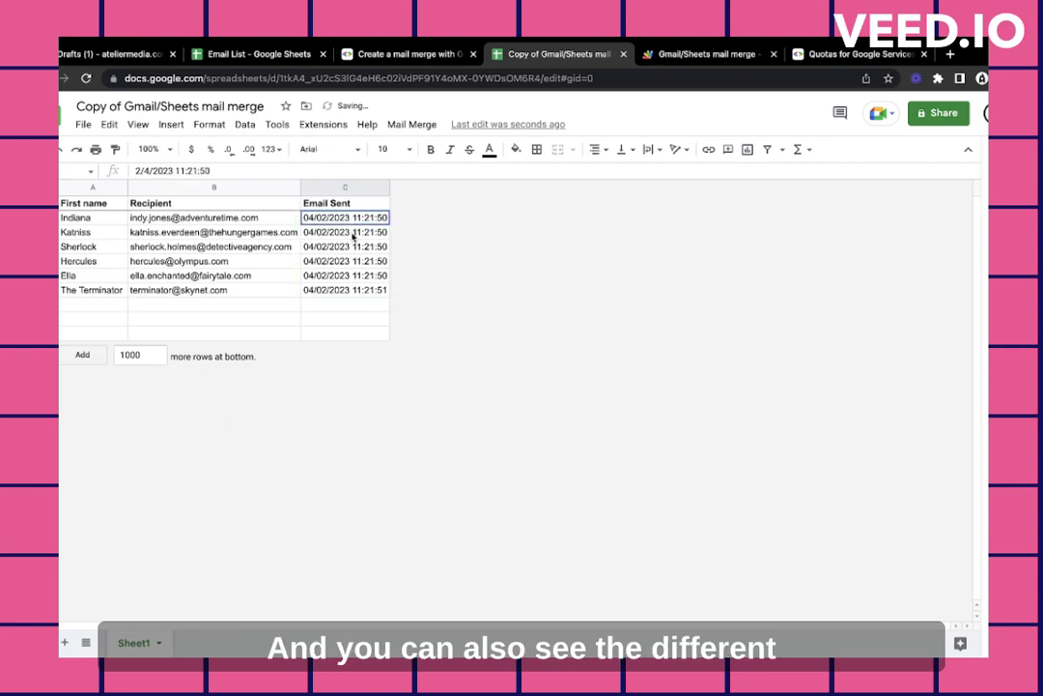
left_click(344, 288, "shift")
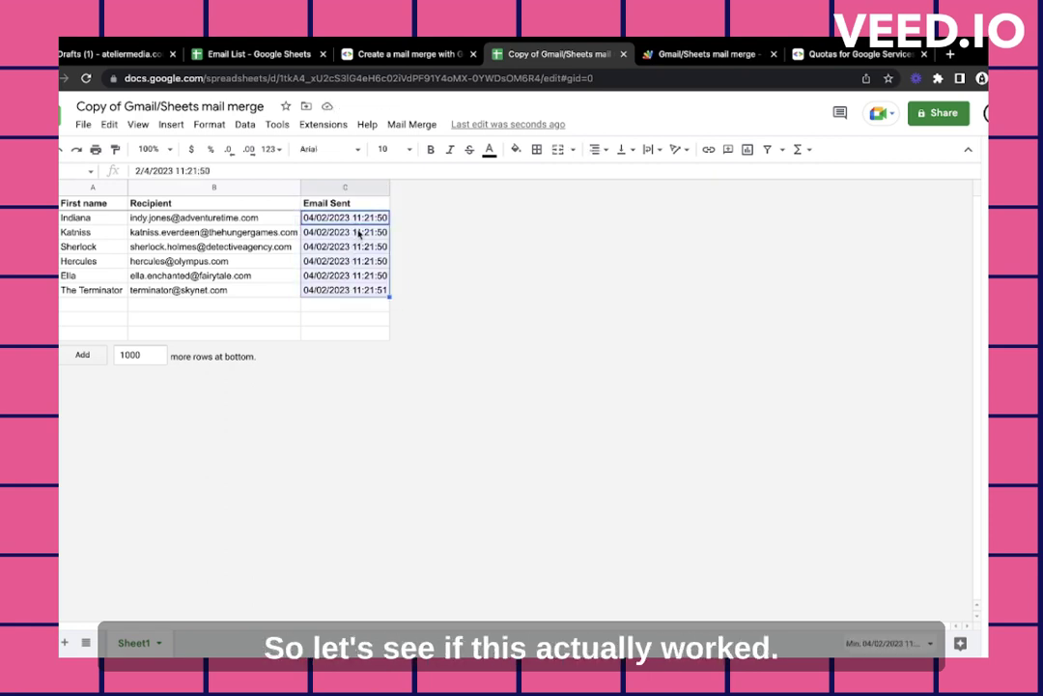
left_click(110, 54)
left_click(93, 272)
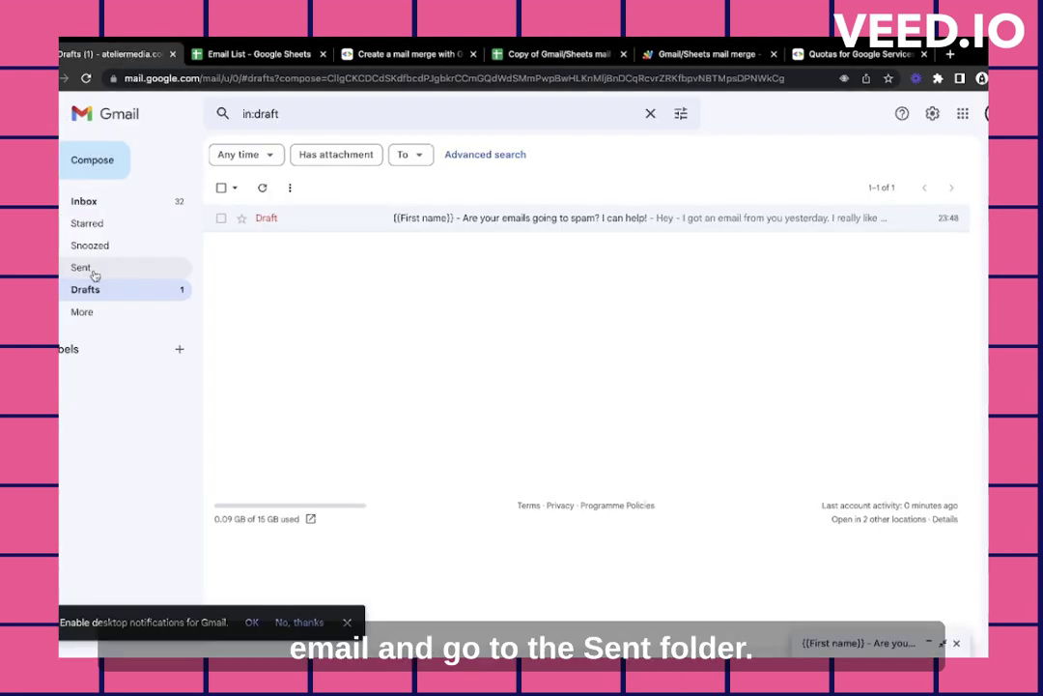
left_click(82, 268)
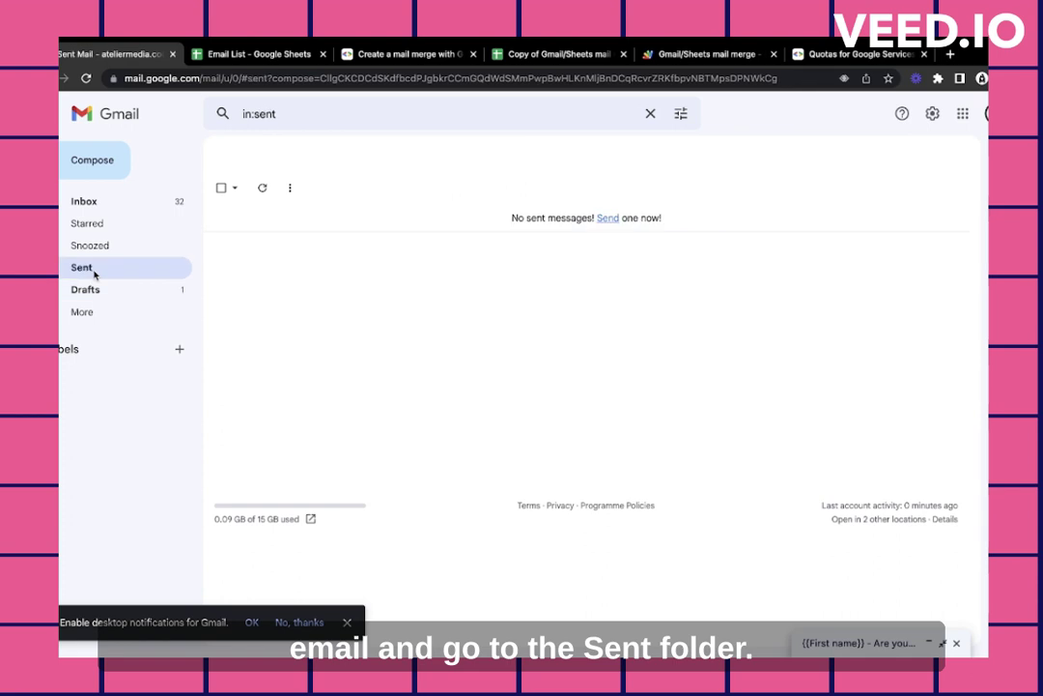
left_click(263, 187)
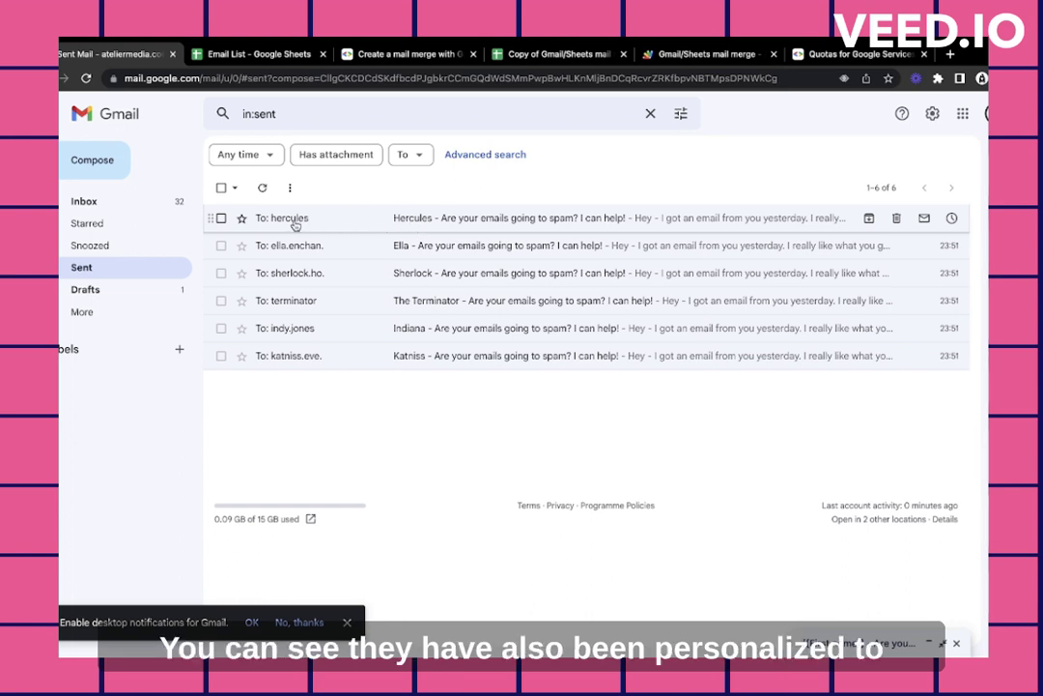
mouse_move(329, 225)
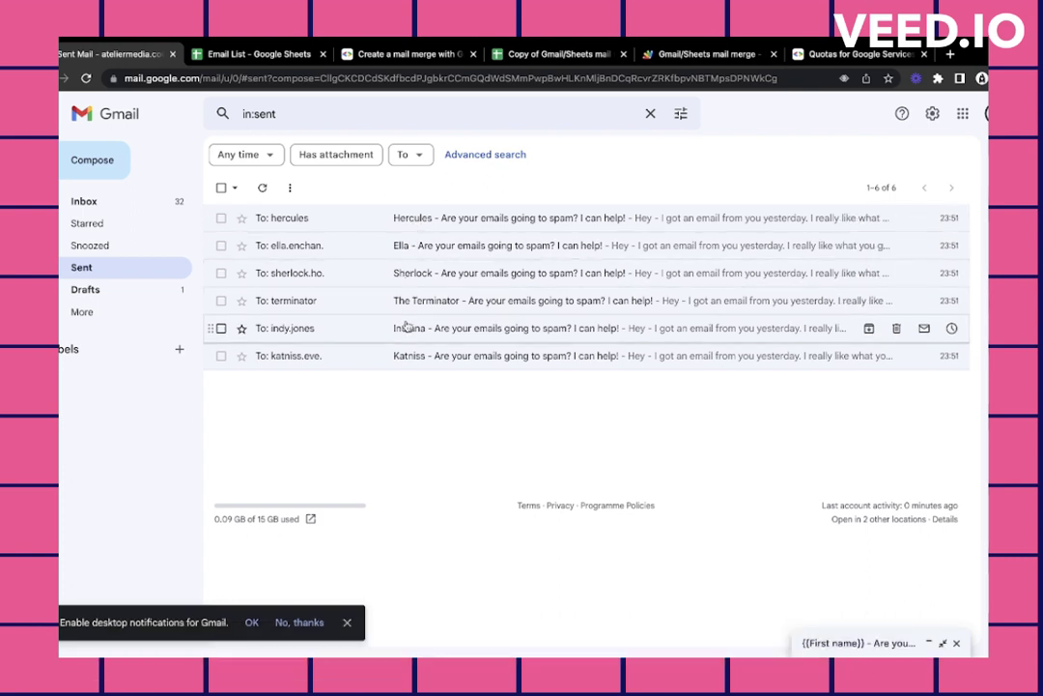
left_click(330, 224)
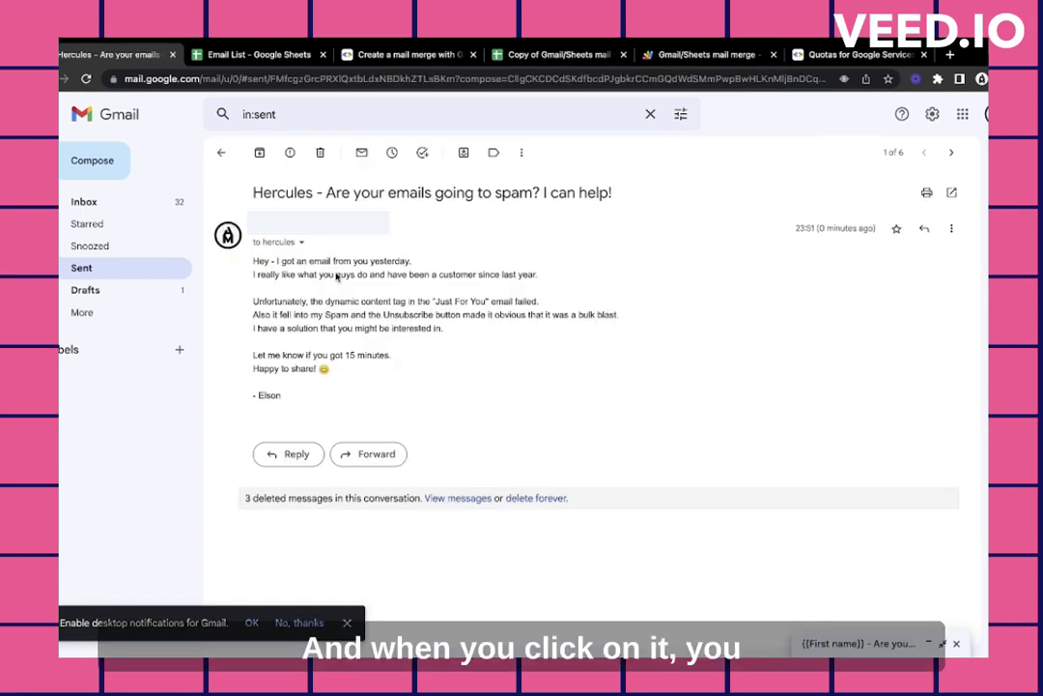